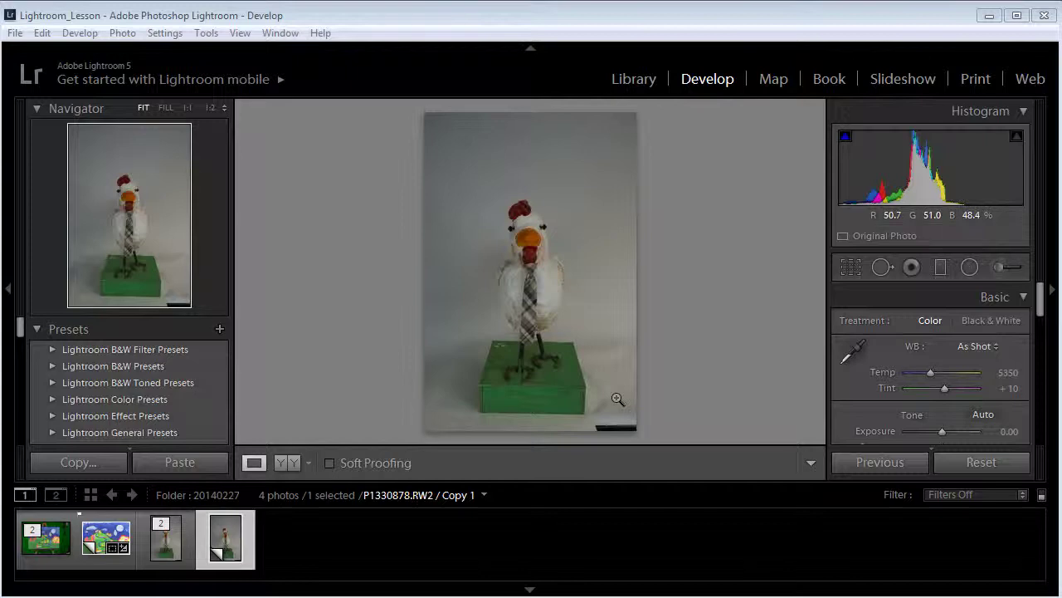
# - Zoom to 1:2 and pan to the lower-right backdrop with the dark bar and wrinkle
pyautogui.click(617, 399)
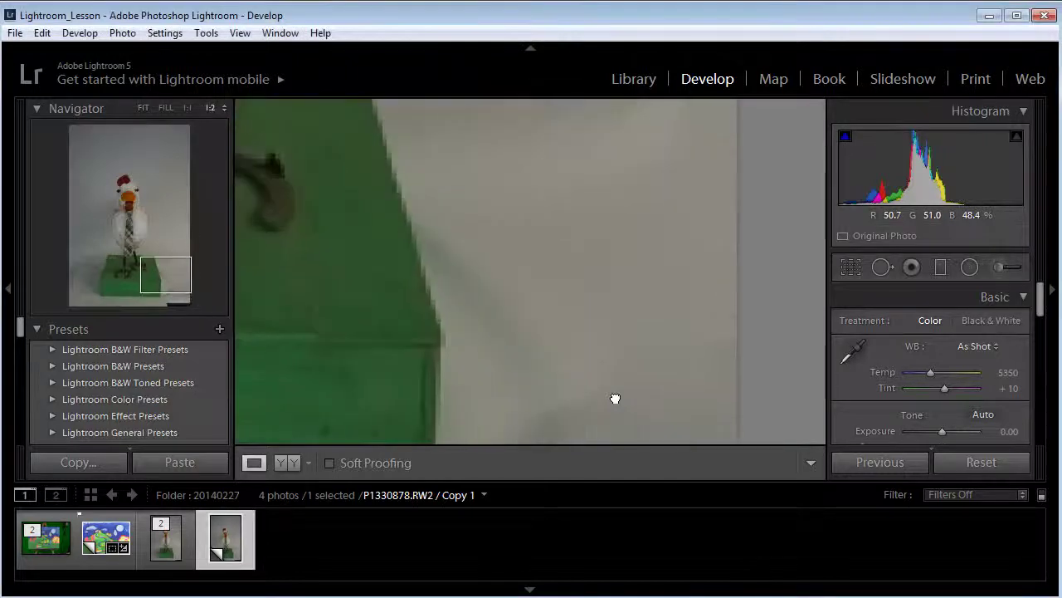
pyautogui.moveTo(614, 396); pyautogui.dragTo(665, 194)
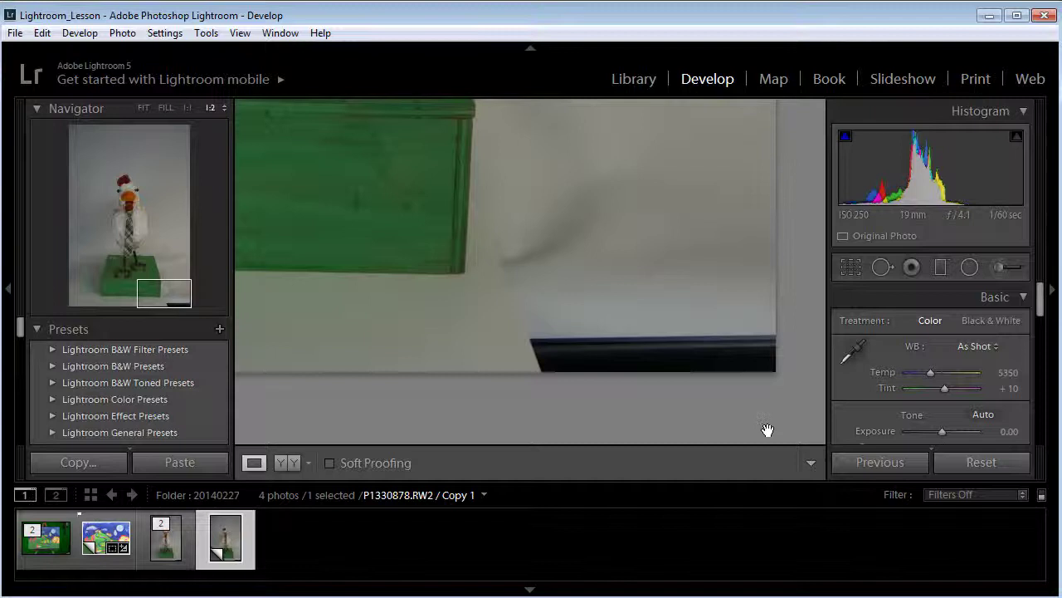
# - Heal the bottom-edge dark bar with a size-76 Heal stroke sampling backdrop below the box
pyautogui.click(881, 267)
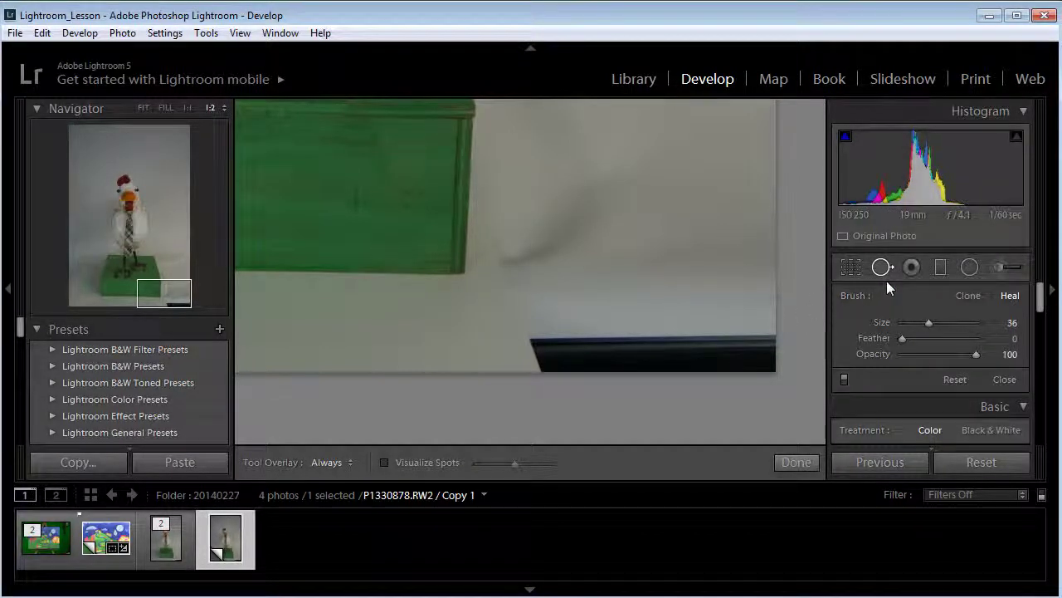
pyautogui.moveTo(929, 322); pyautogui.dragTo(955, 325)
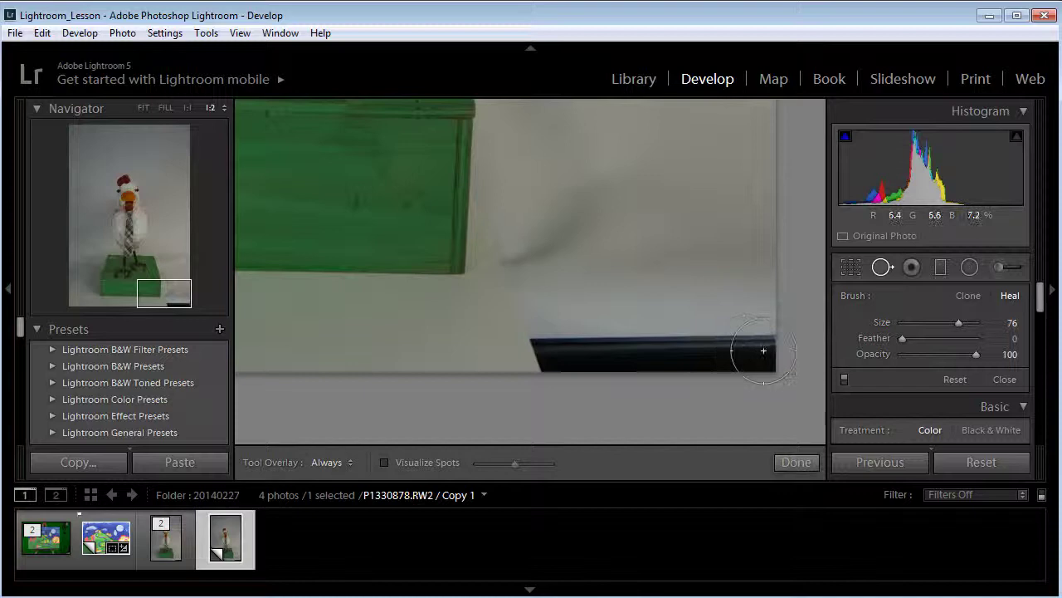
pyautogui.moveTo(522, 348); pyautogui.dragTo(780, 352)
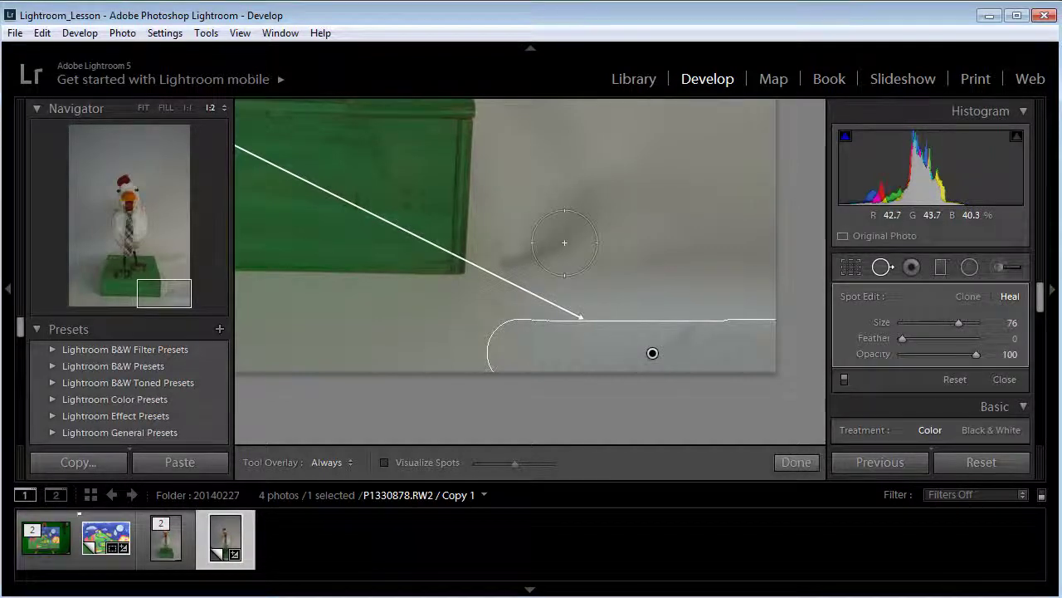
pyautogui.press('z')
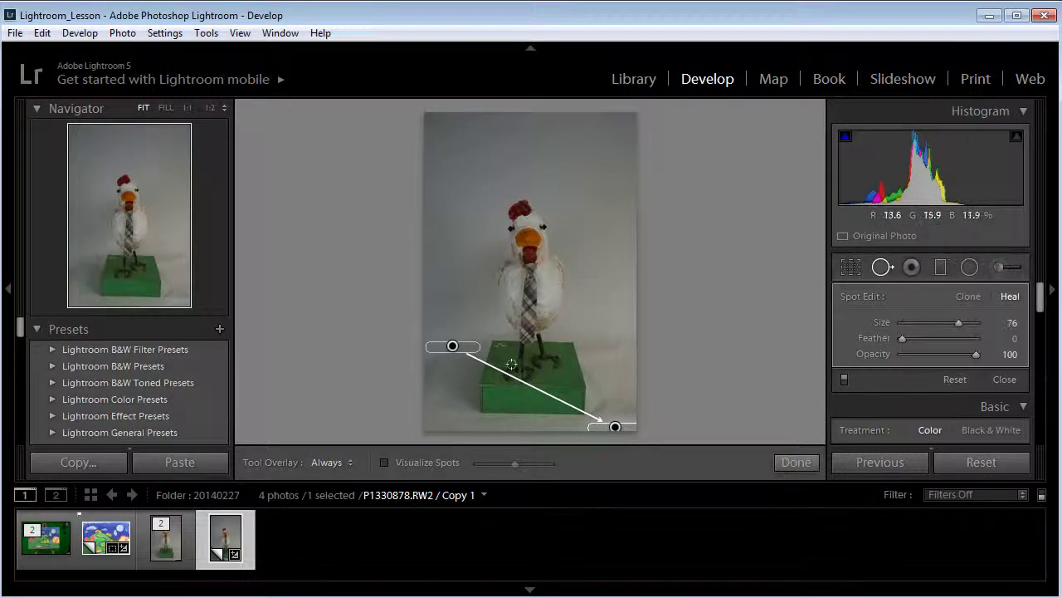
pyautogui.moveTo(452, 346); pyautogui.dragTo(474, 425)
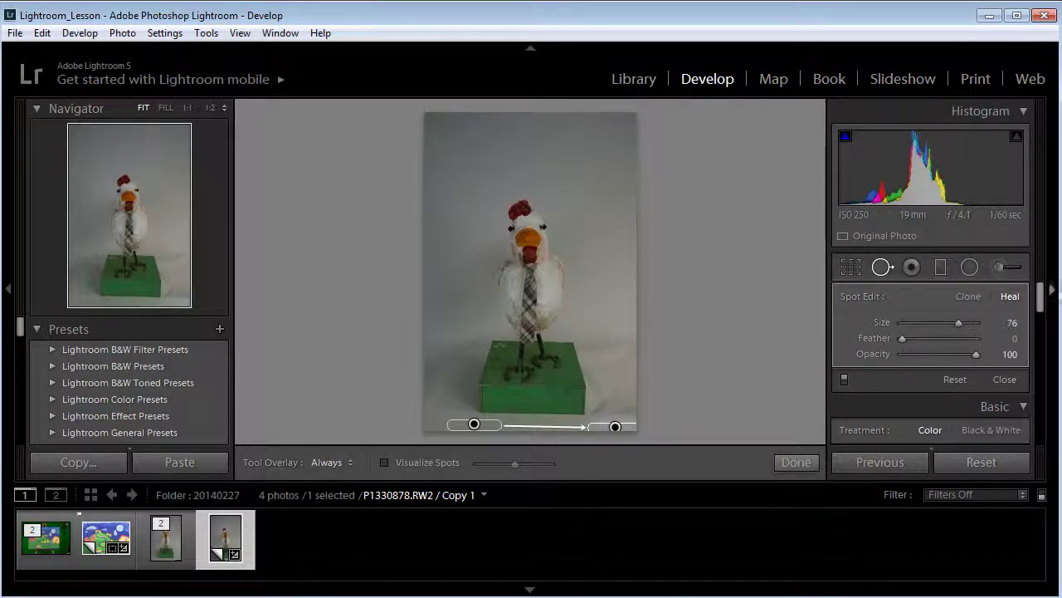
# - Apply Auto white balance and Auto tone (Exposure +0.85, Contrast +1, Whites +58, Blacks −25)
pyautogui.moveTo(1043, 296); pyautogui.dragTo(1045, 322)
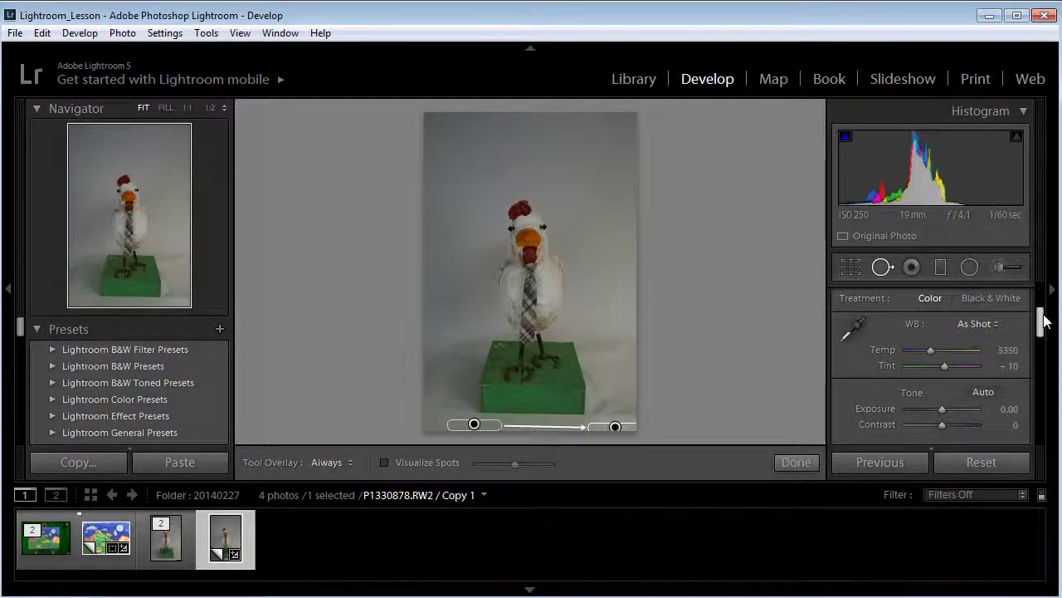
pyautogui.click(995, 317)
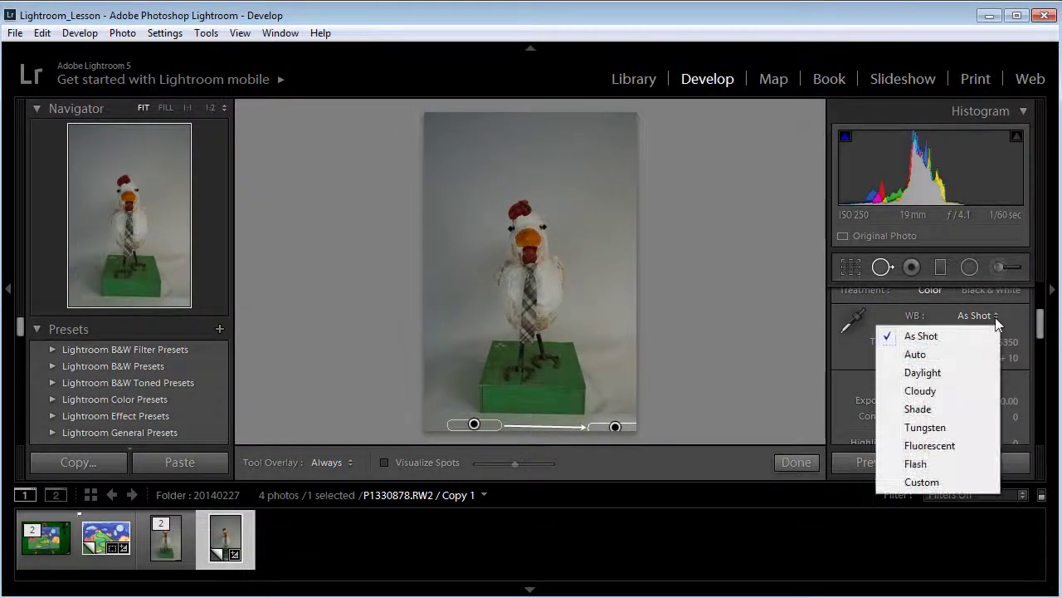
pyautogui.click(889, 358)
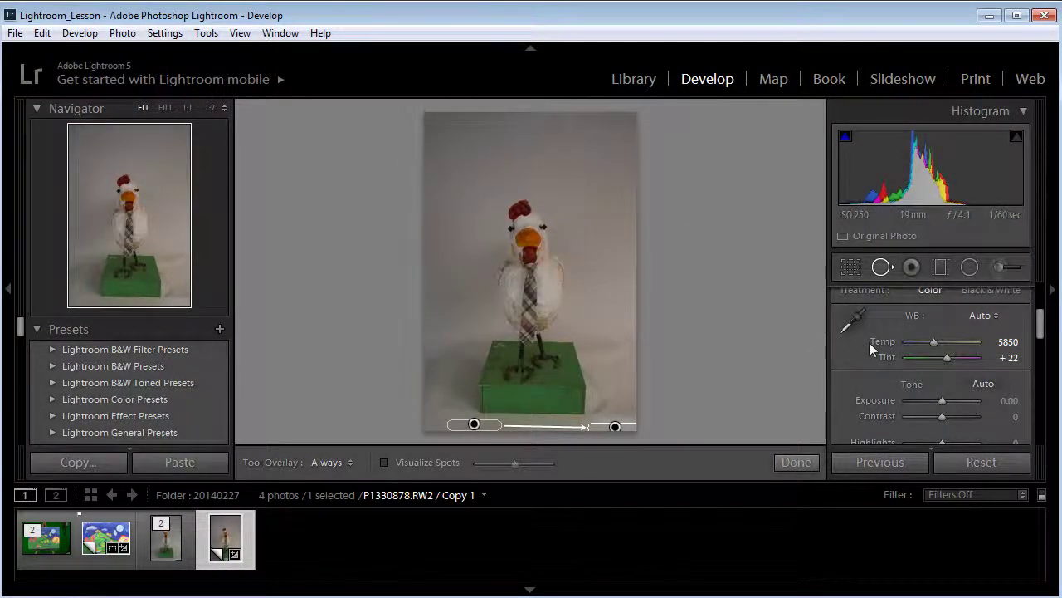
pyautogui.moveTo(1043, 327); pyautogui.dragTo(1043, 342)
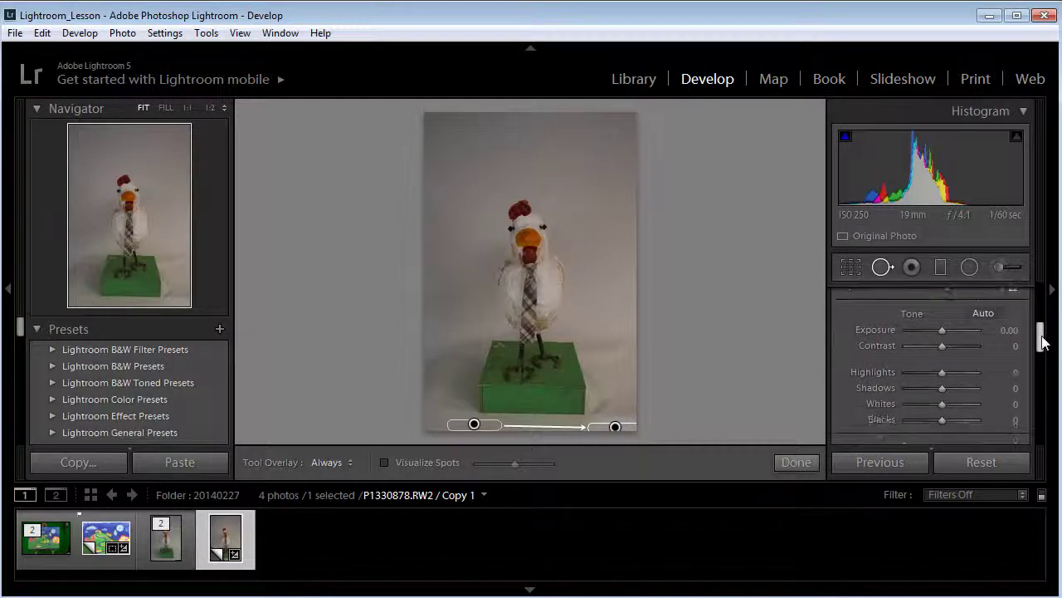
pyautogui.click(984, 313)
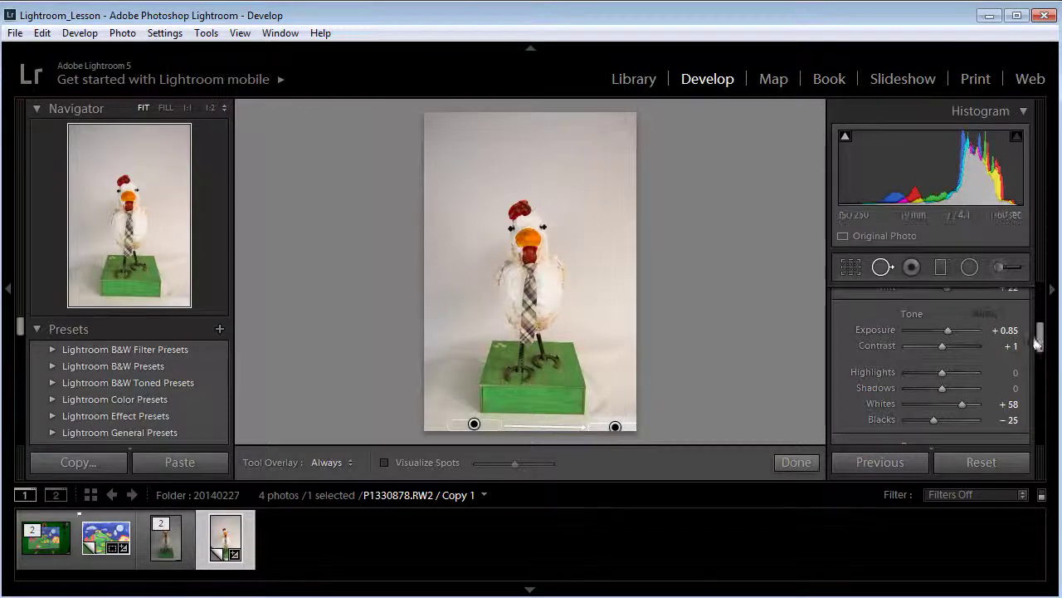
pyautogui.moveTo(1042, 335); pyautogui.dragTo(1042, 355)
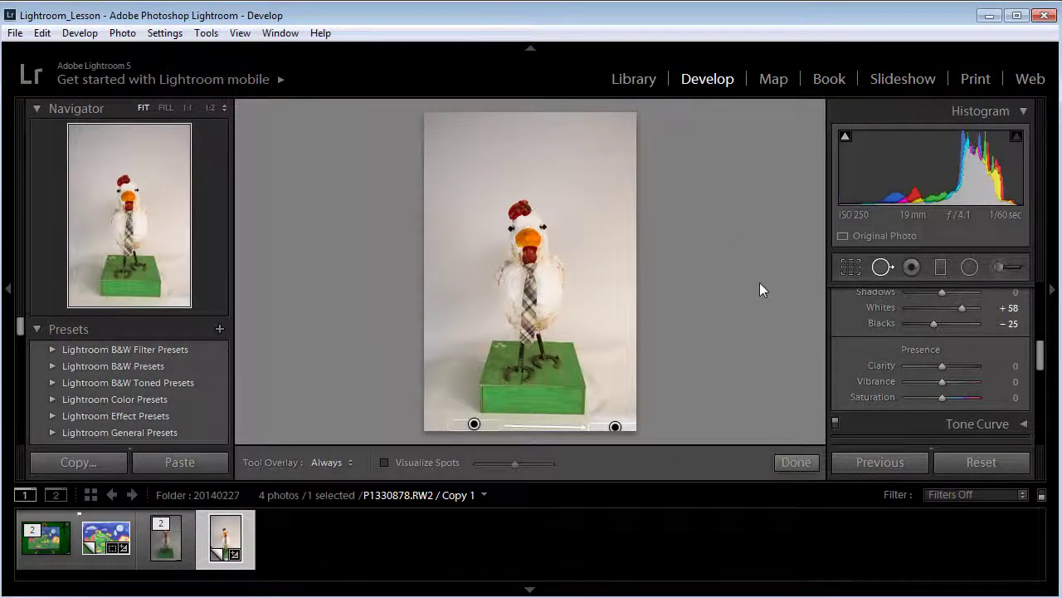
# - Close Spot Removal and inspect the chicken's tie and head at 1:2 zoom
pyautogui.press('z')
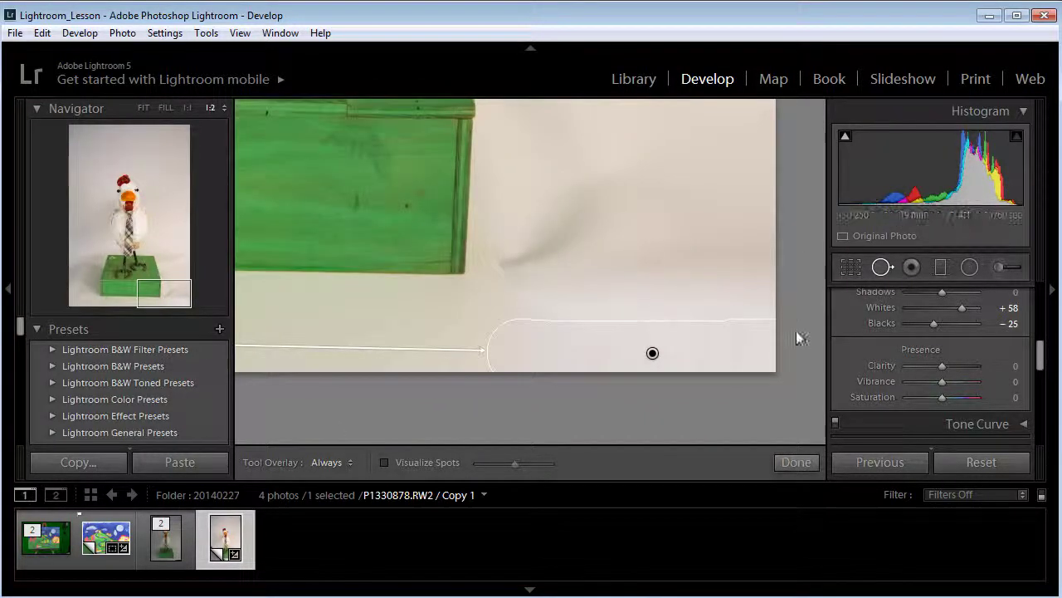
pyautogui.click(880, 269)
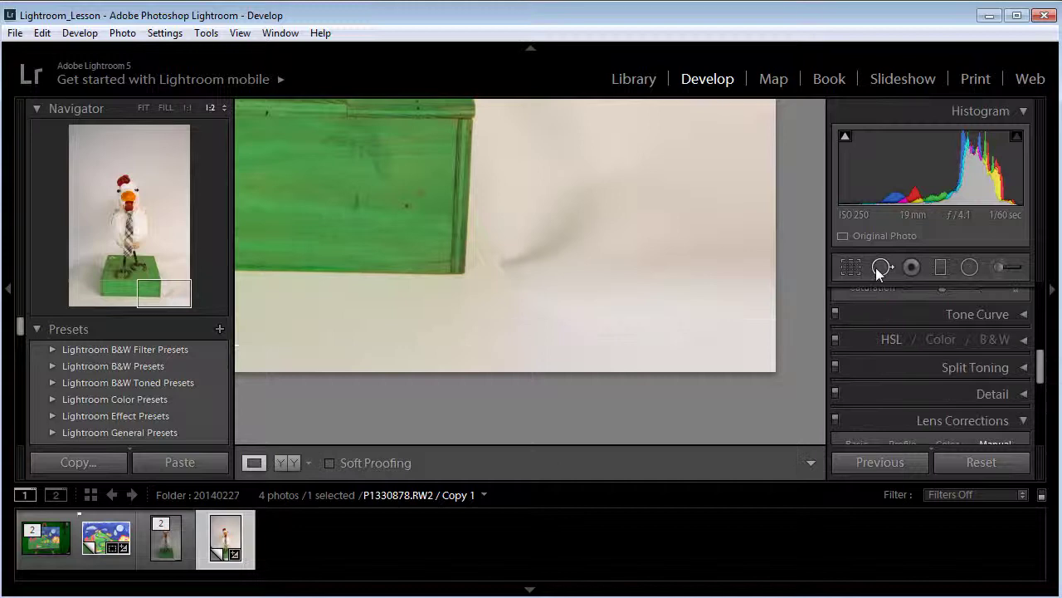
pyautogui.moveTo(501, 216); pyautogui.dragTo(629, 289)
pyautogui.moveTo(603, 182); pyautogui.dragTo(593, 240)
pyautogui.moveTo(581, 200); pyautogui.dragTo(585, 374)
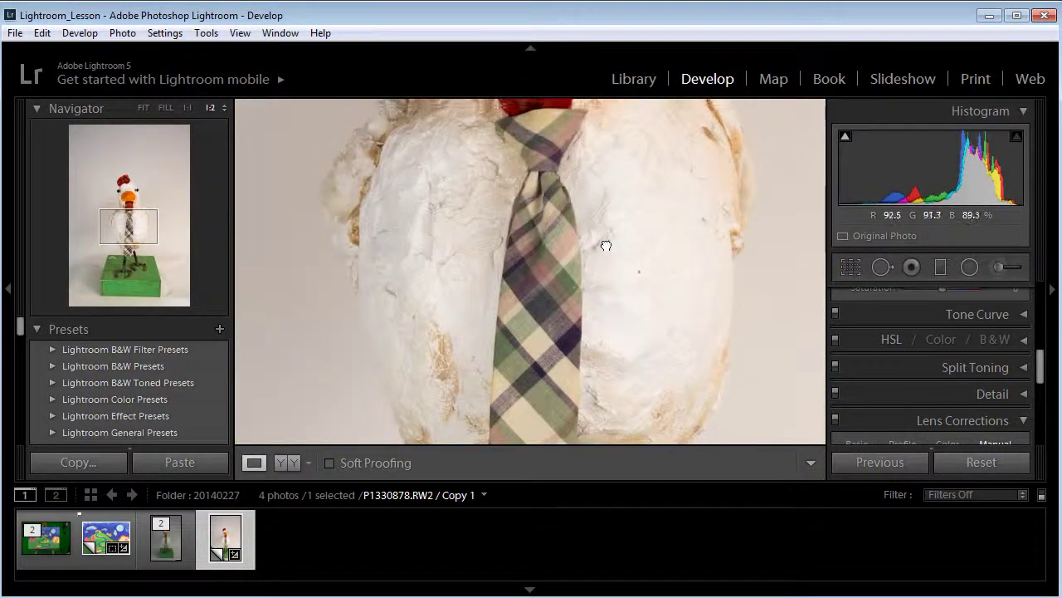
pyautogui.moveTo(581, 158); pyautogui.dragTo(591, 444)
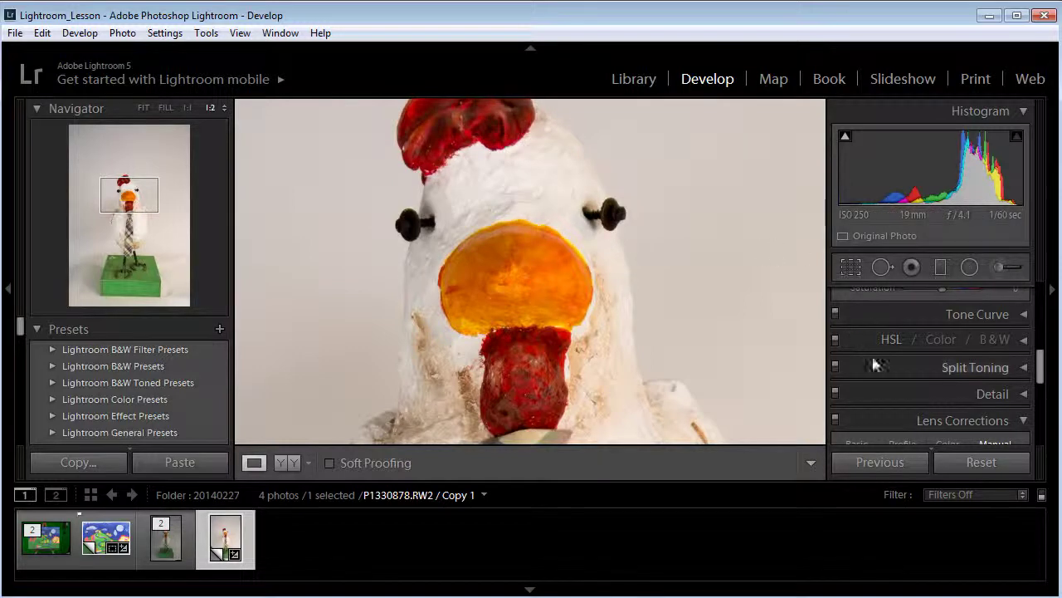
# - Set Clarity to +14 and return to the fitted view
pyautogui.moveTo(1036, 391); pyautogui.dragTo(1043, 357)
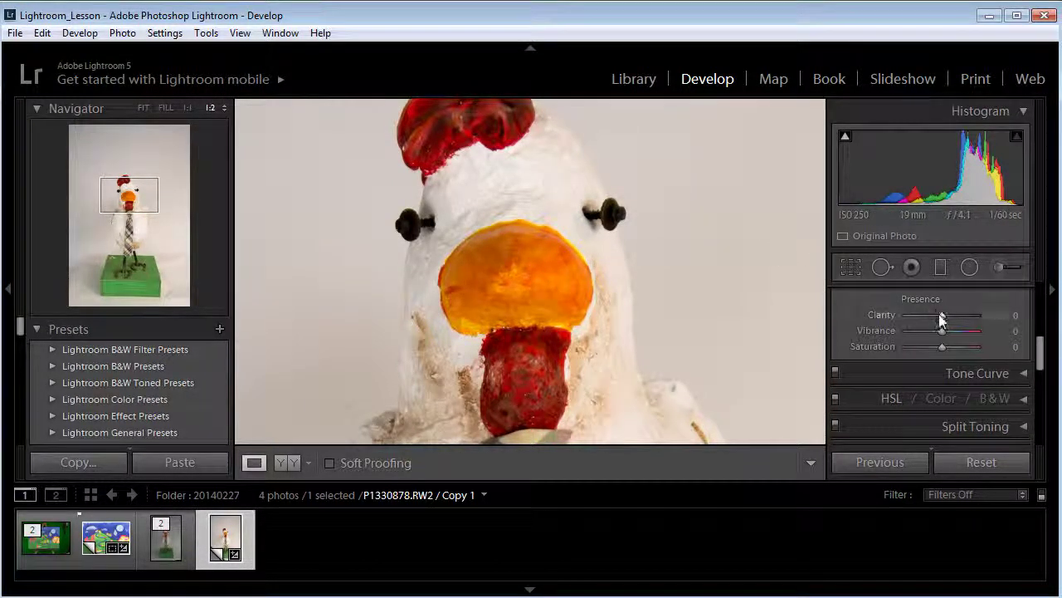
pyautogui.moveTo(938, 315); pyautogui.dragTo(943, 319)
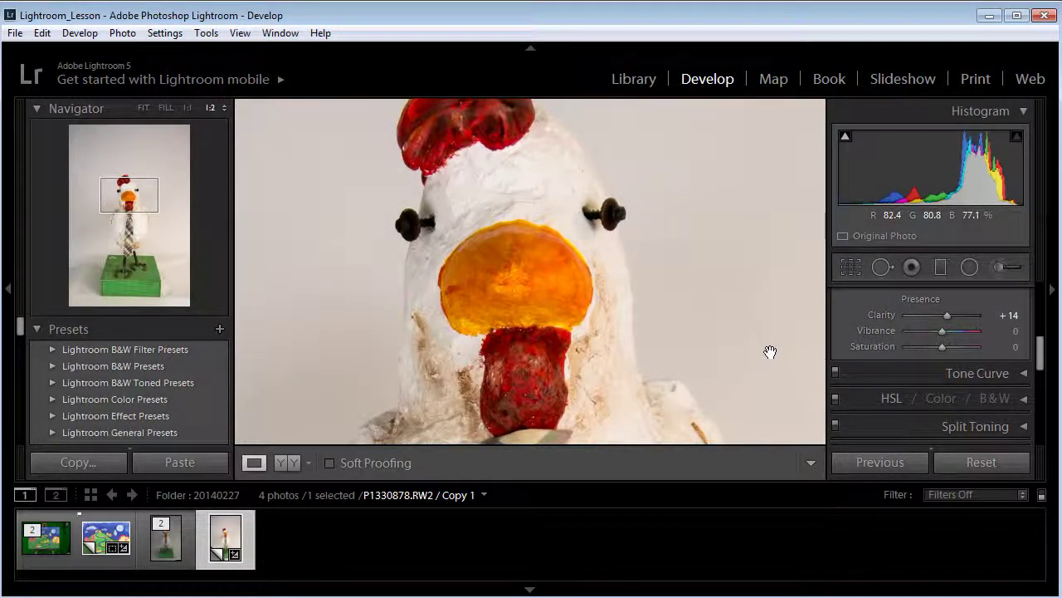
pyautogui.scroll(-5, 734, 340)
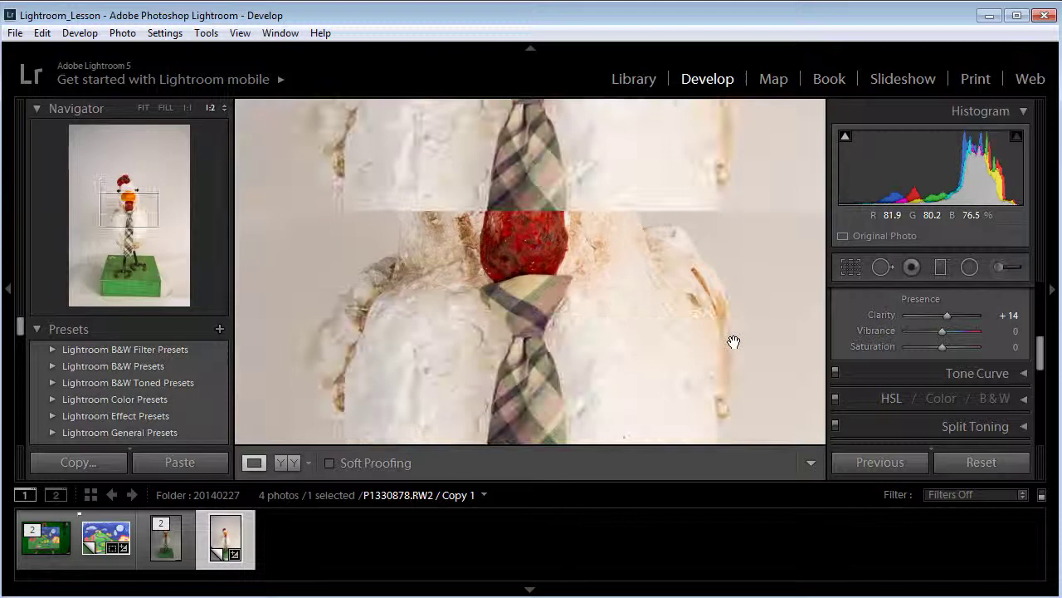
pyautogui.scroll(1, 733, 340)
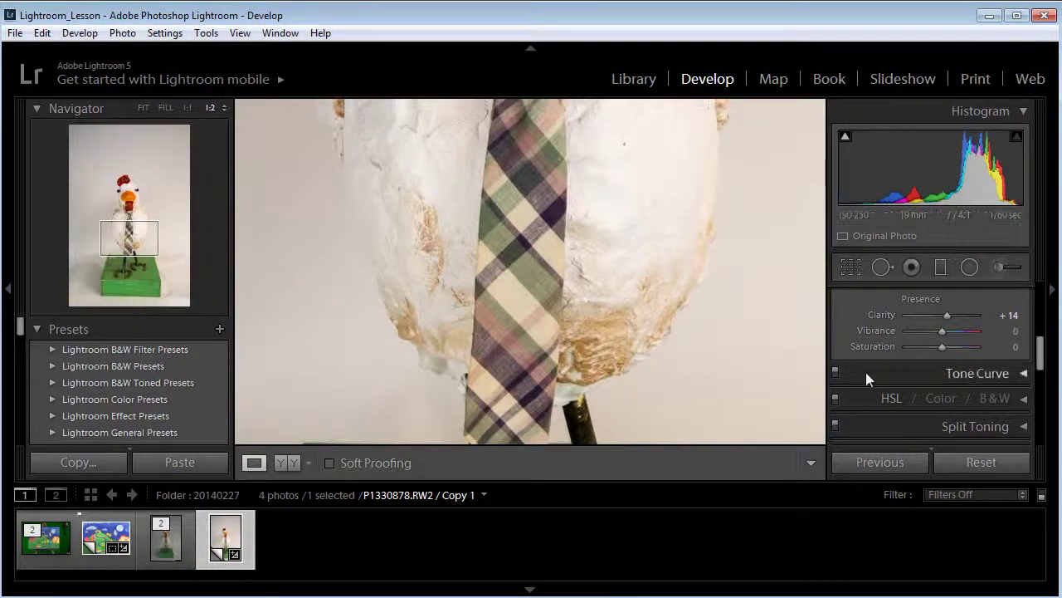
pyautogui.moveTo(1041, 356); pyautogui.dragTo(1040, 347)
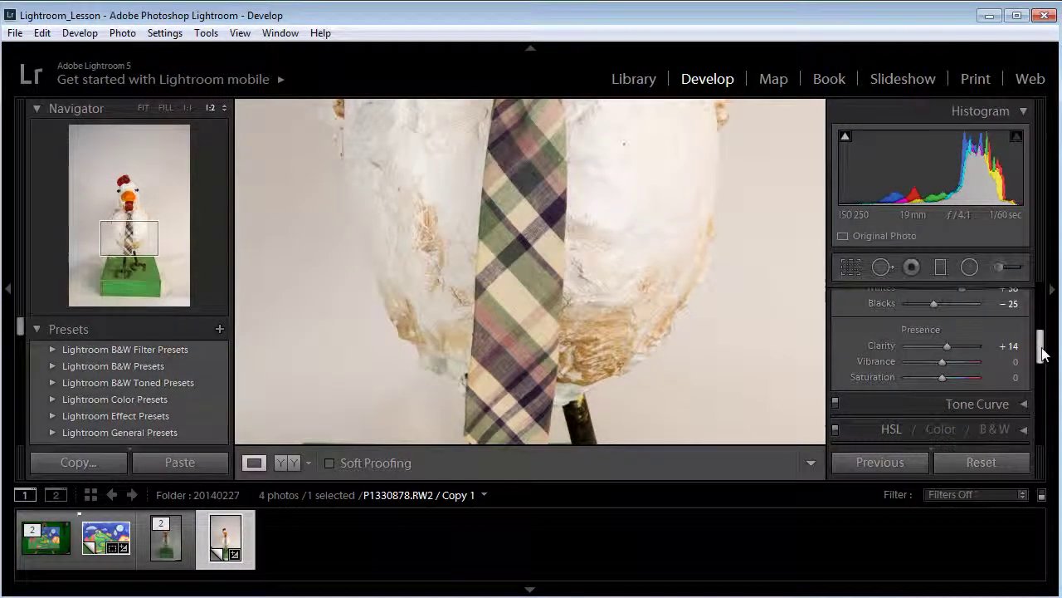
pyautogui.click(645, 311)
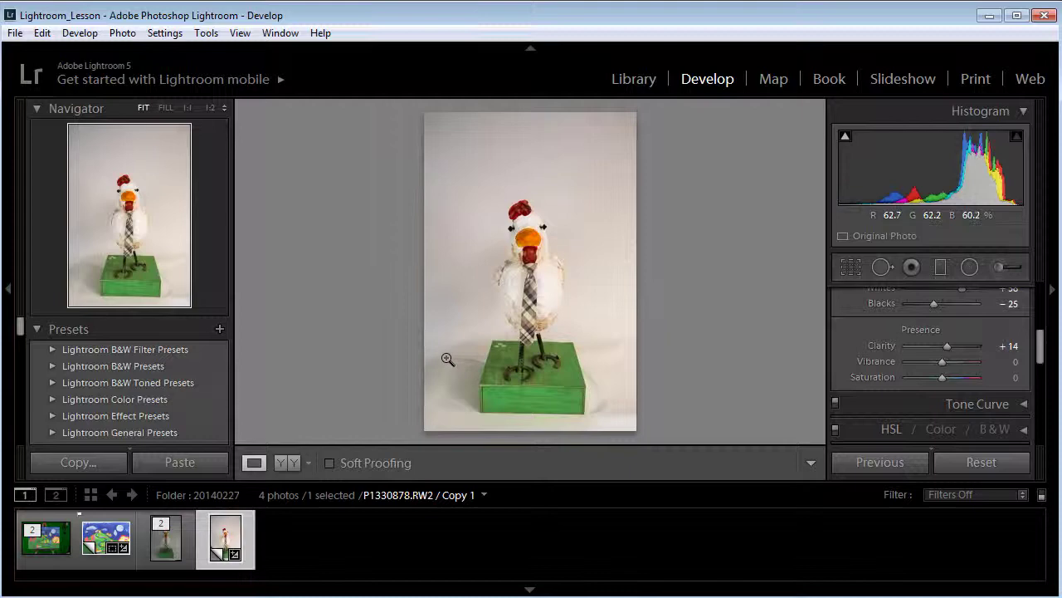
# - Heal the backdrop crease beside the green board, sourcing clean backdrop above, and add a spot by its edge
pyautogui.click(455, 361)
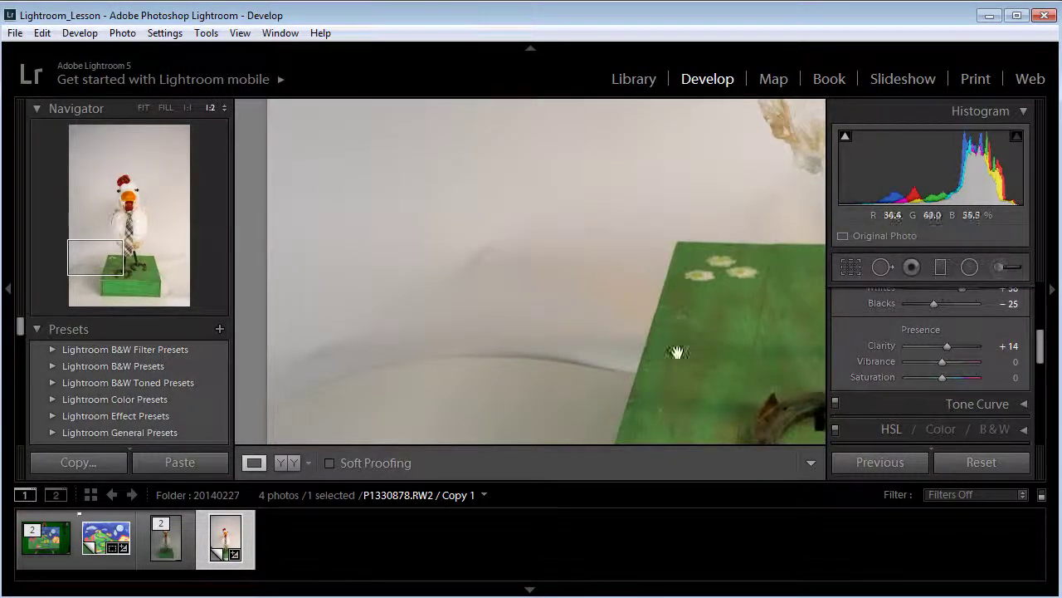
pyautogui.click(880, 269)
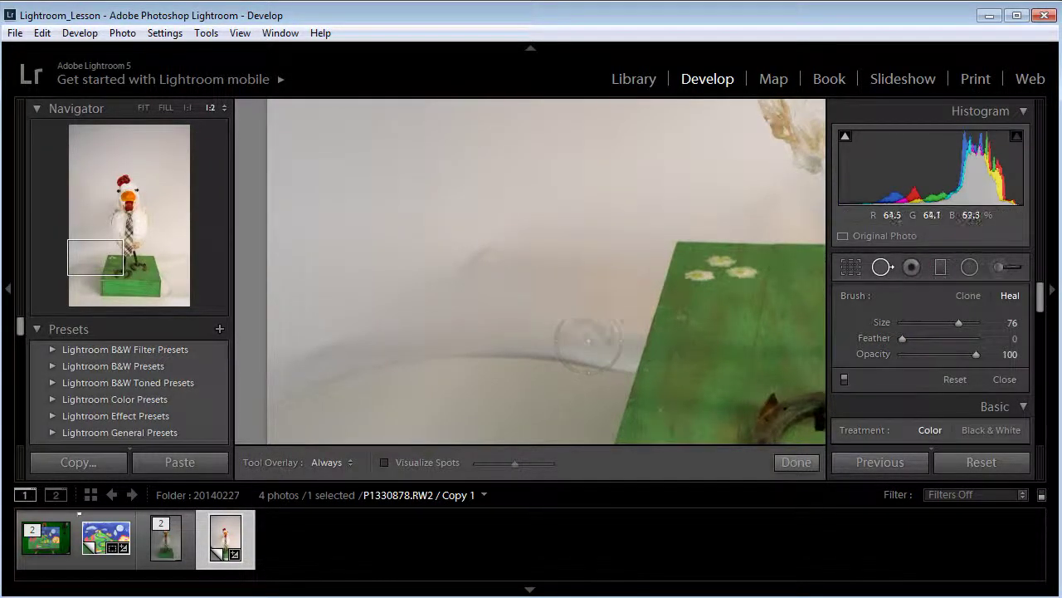
pyautogui.moveTo(958, 322); pyautogui.dragTo(932, 320)
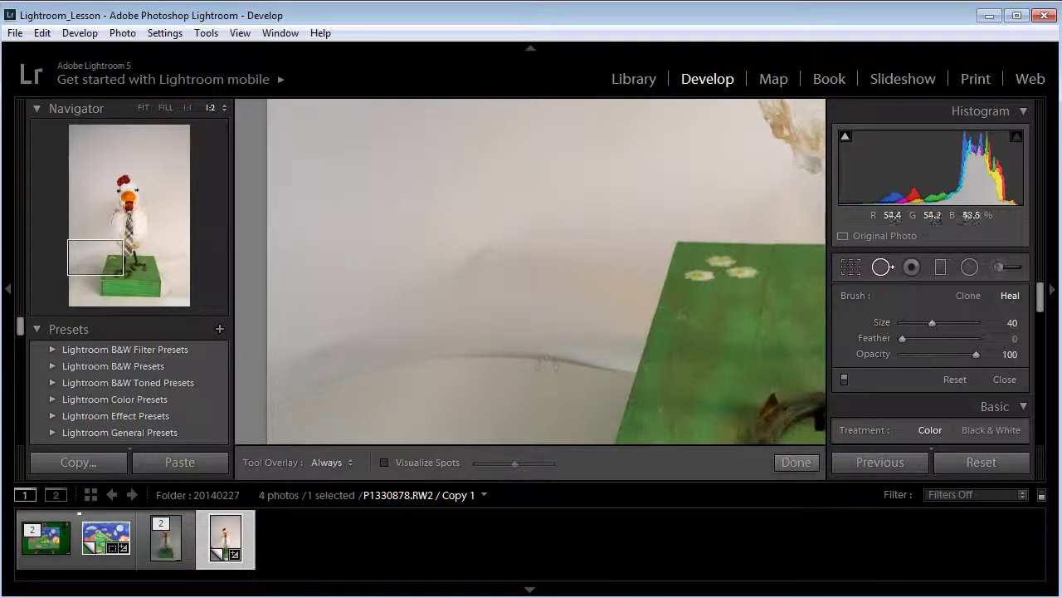
pyautogui.moveTo(619, 371)
pyautogui.mouseDown()
pyautogui.moveTo(553, 356)
pyautogui.moveTo(426, 359)
pyautogui.moveTo(267, 401)
pyautogui.mouseUp()
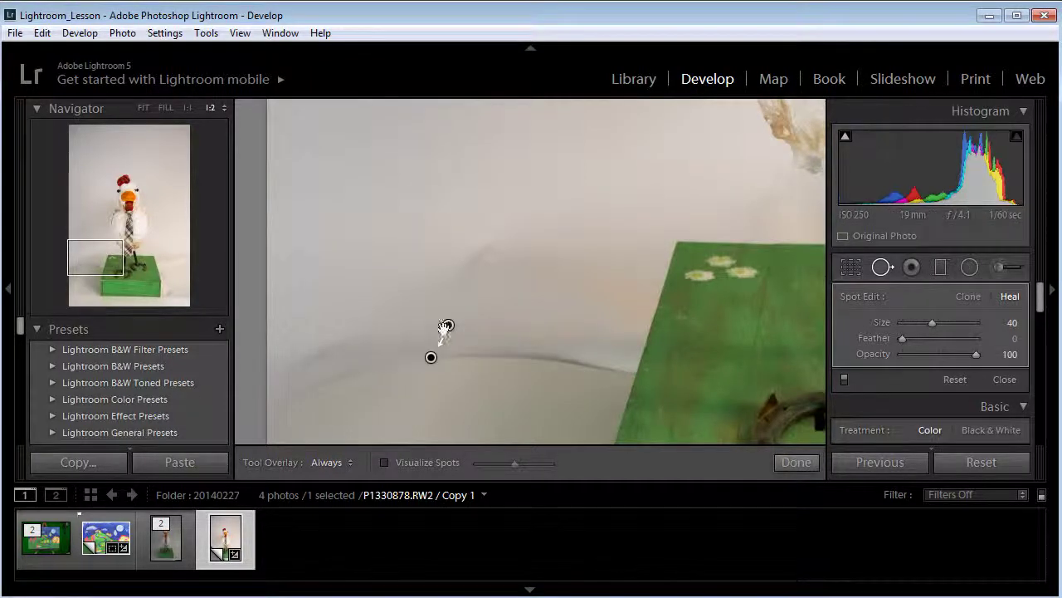
pyautogui.moveTo(448, 324)
pyautogui.mouseDown()
pyautogui.moveTo(469, 232)
pyautogui.moveTo(463, 179)
pyautogui.mouseUp()
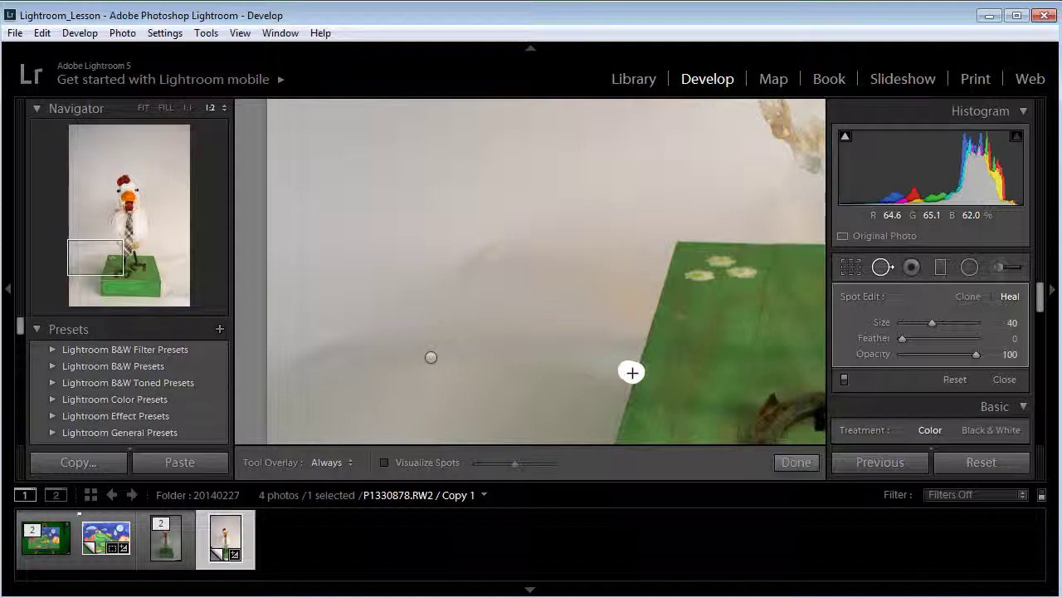
pyautogui.click(632, 372)
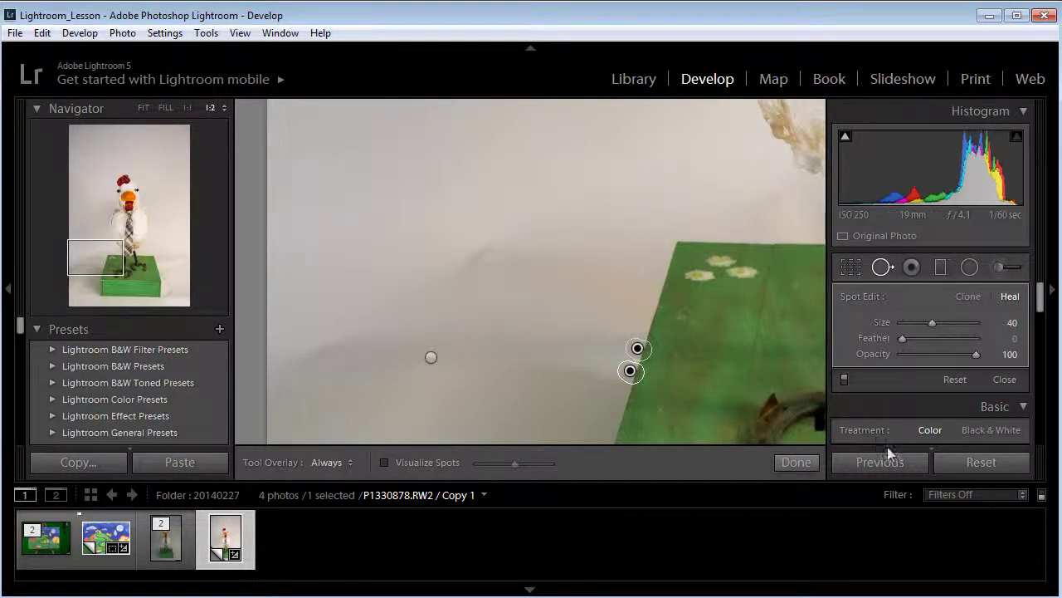
pyautogui.click(882, 268)
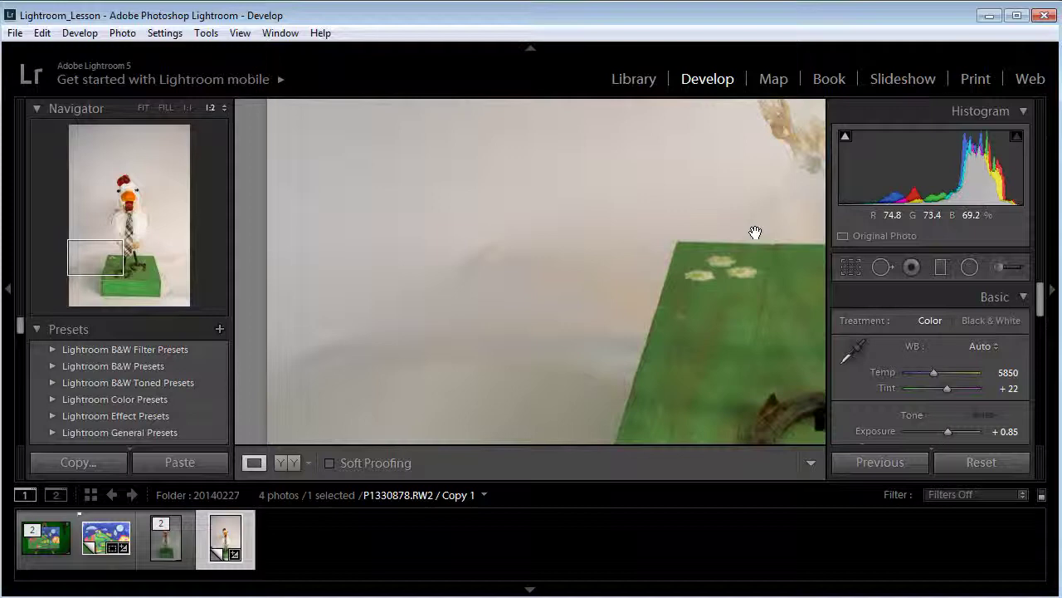
pyautogui.press('\\')
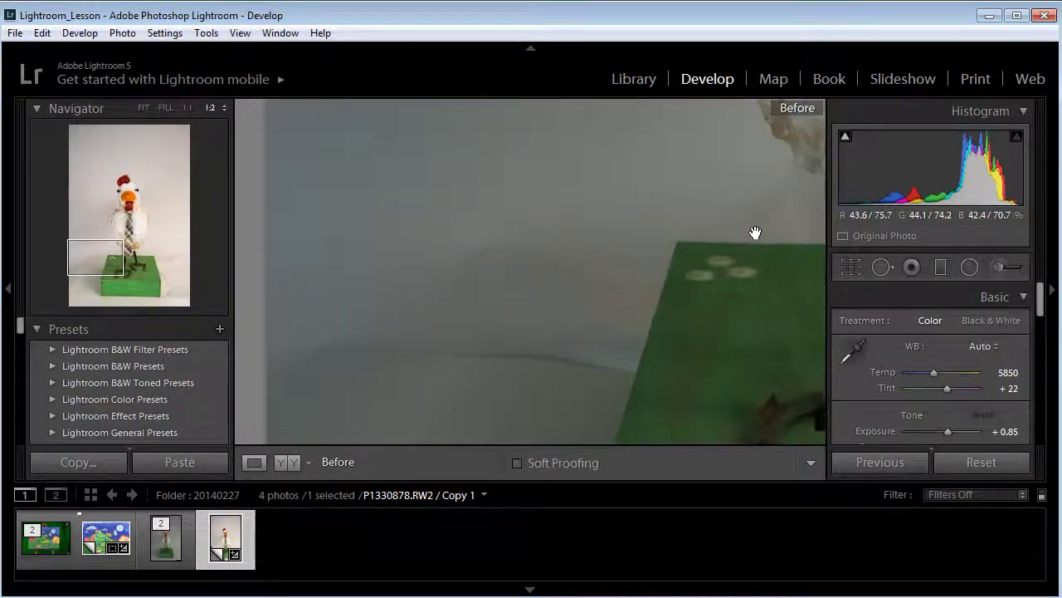
pyautogui.press('\\')
pyautogui.press('\\')
pyautogui.press('\\')
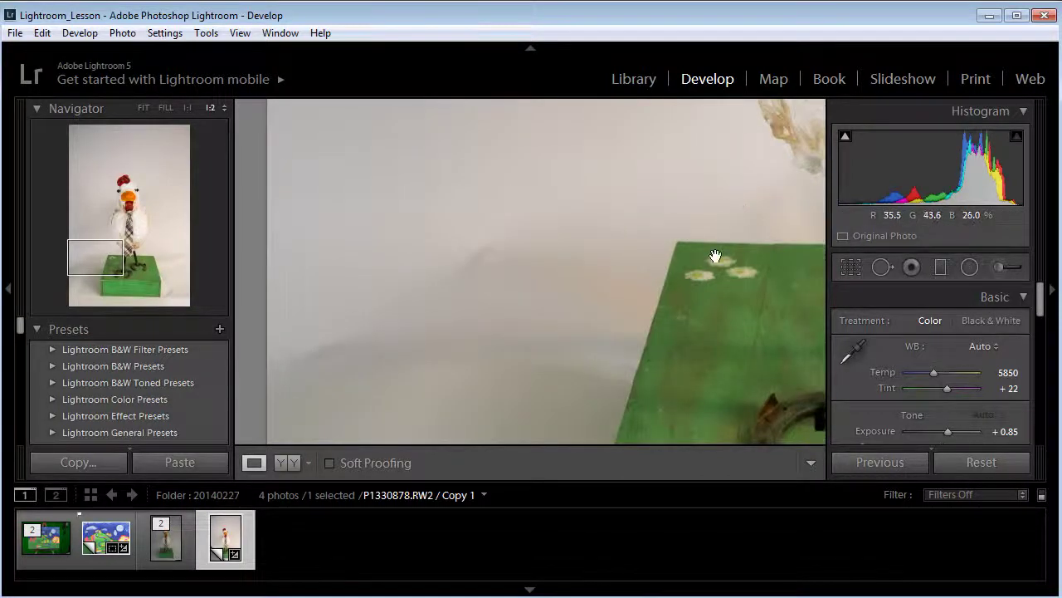
pyautogui.scroll(-5, 716, 256)
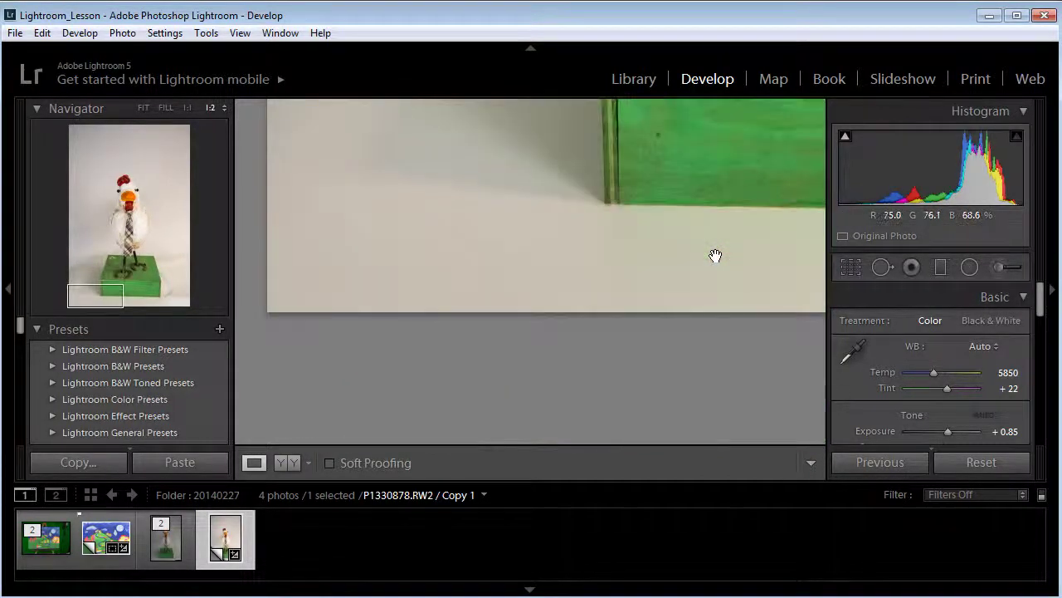
pyautogui.scroll(8, 715, 255)
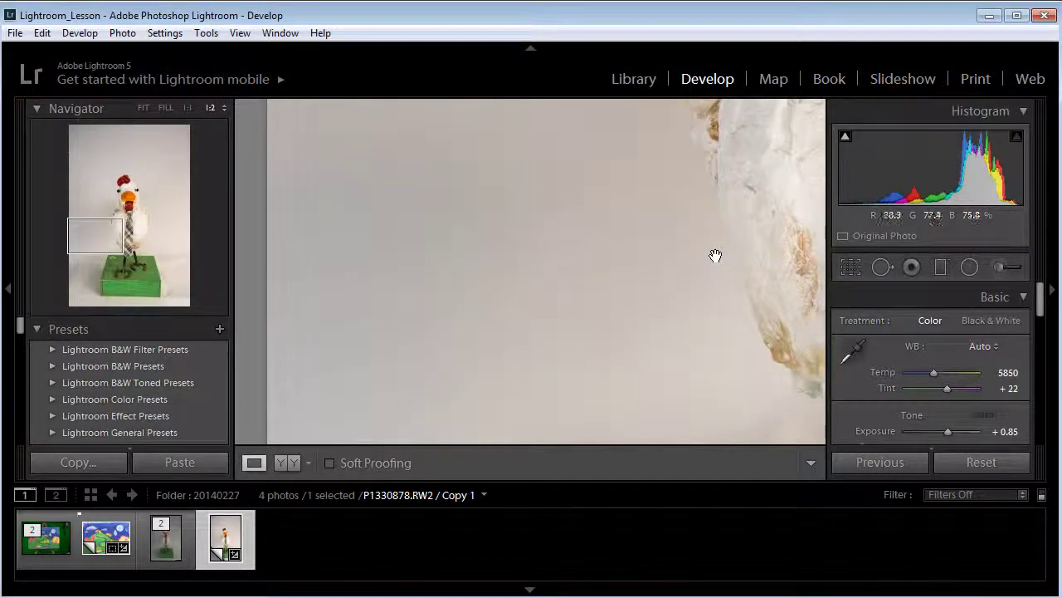
pyautogui.scroll(-5, 715, 256)
pyautogui.scroll(5, 716, 256)
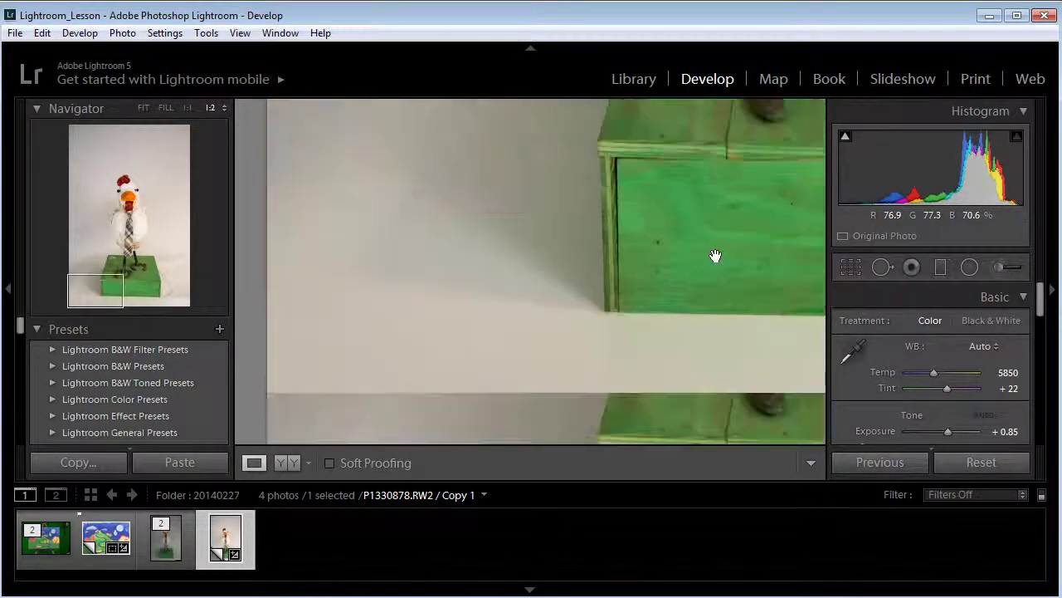
pyautogui.moveTo(717, 285); pyautogui.dragTo(554, 229)
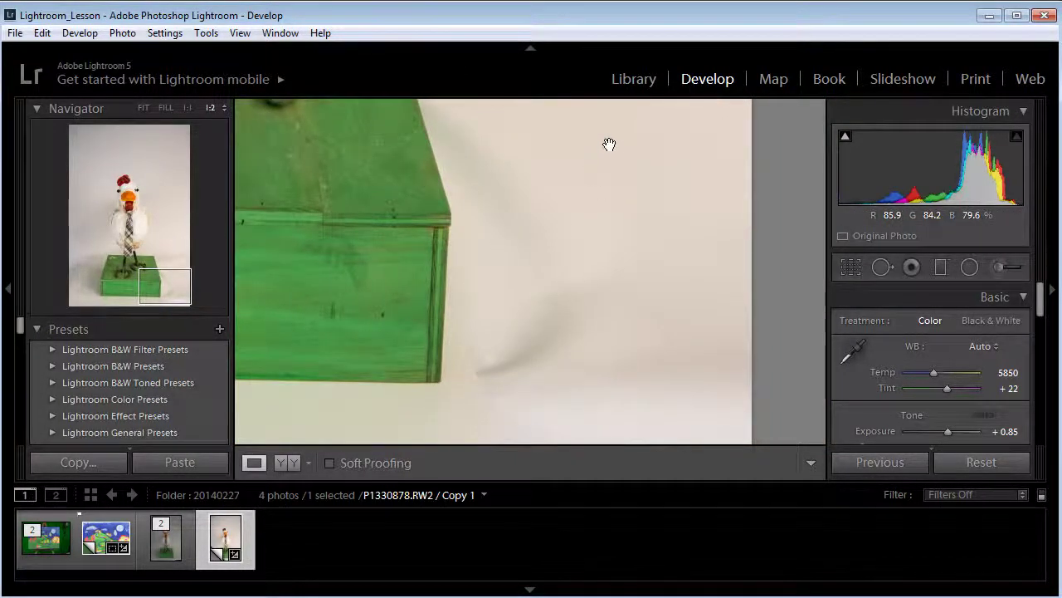
# - Heal the crease below the box corner, sourcing clean backdrop up-right
pyautogui.click(882, 266)
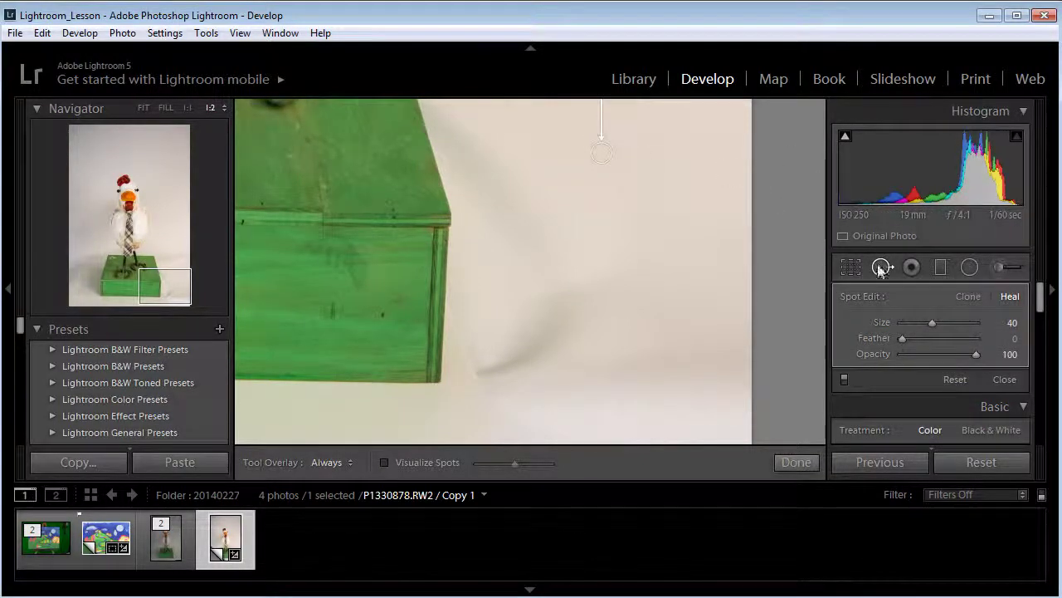
pyautogui.moveTo(458, 320); pyautogui.dragTo(509, 434)
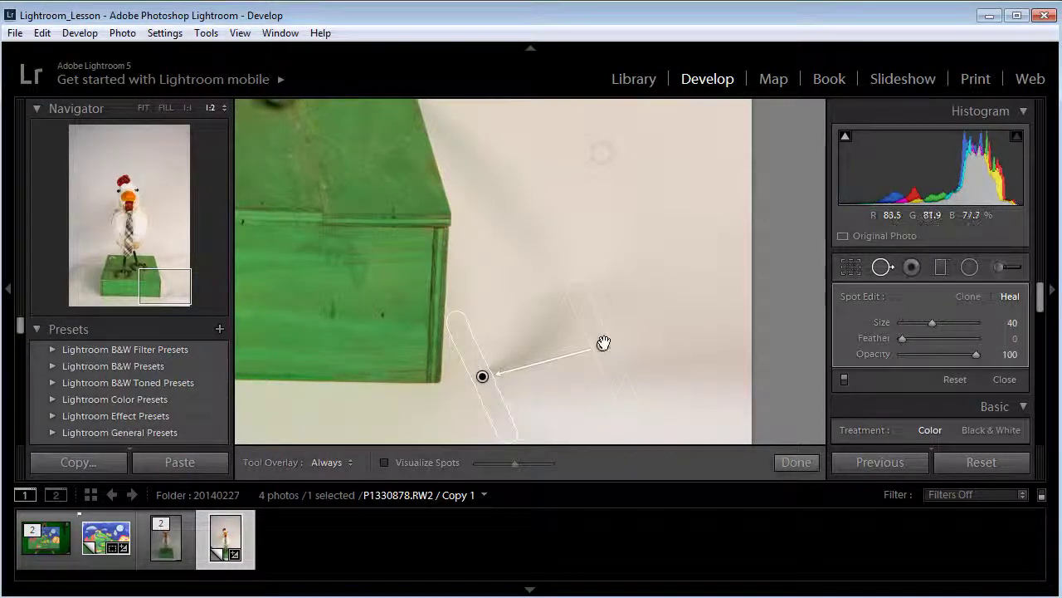
pyautogui.moveTo(601, 346)
pyautogui.mouseDown()
pyautogui.moveTo(688, 308)
pyautogui.moveTo(697, 272)
pyautogui.mouseUp()
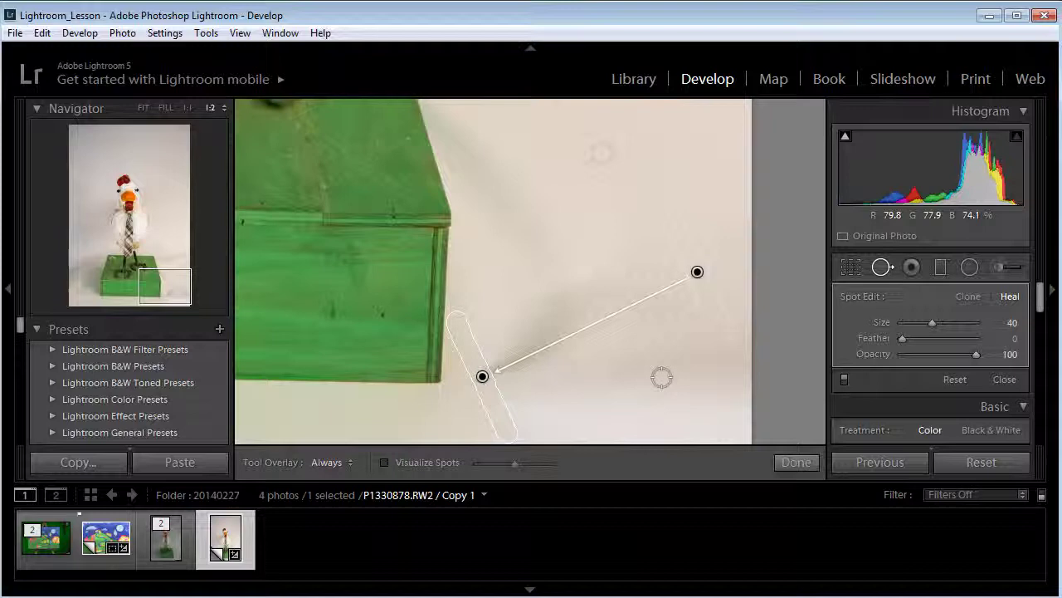
pyautogui.click(874, 272)
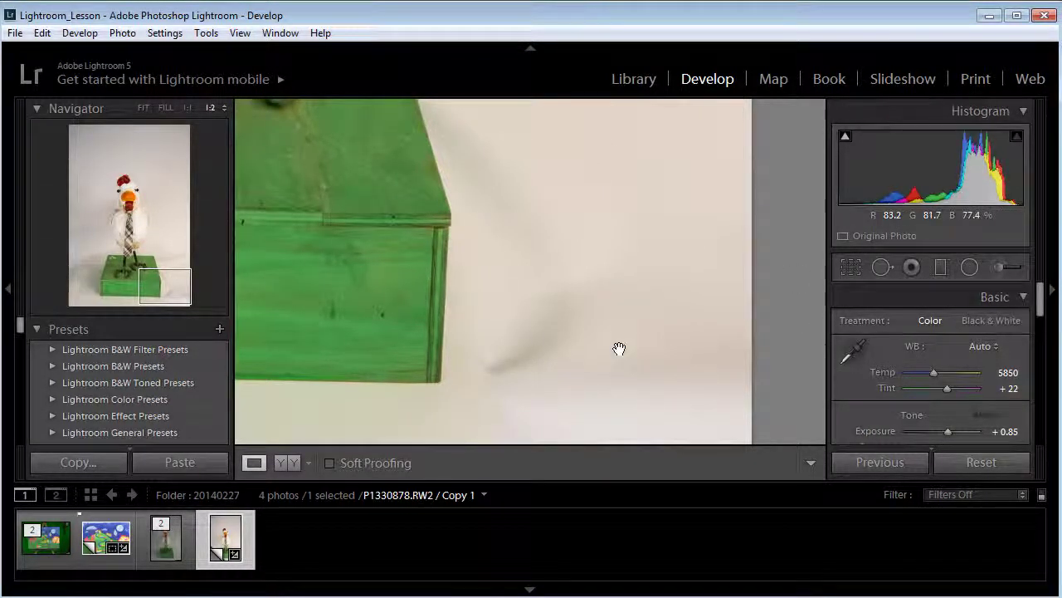
pyautogui.scroll(-3, 565, 315)
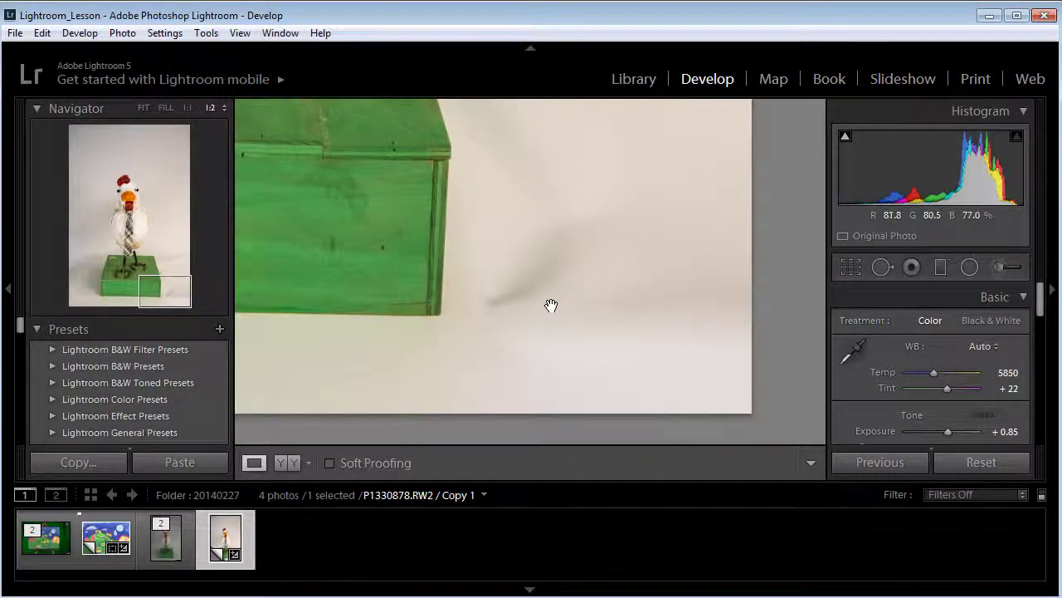
# - Fit the photo and set up an Adjustment Brush with Exposure 2.80
pyautogui.click(551, 305)
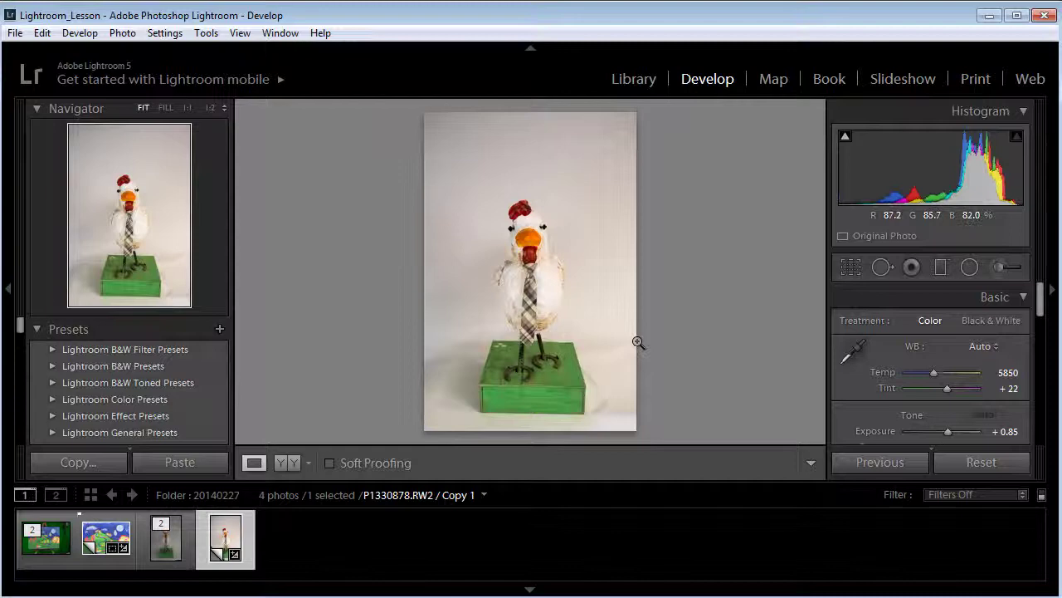
pyautogui.click(1001, 266)
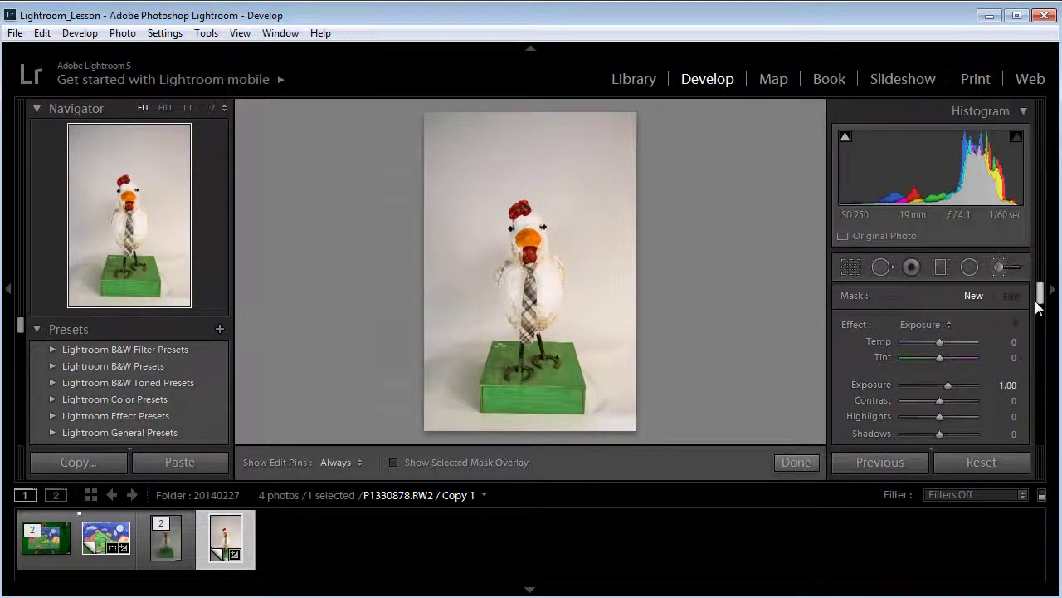
pyautogui.moveTo(1042, 299); pyautogui.dragTo(1042, 304)
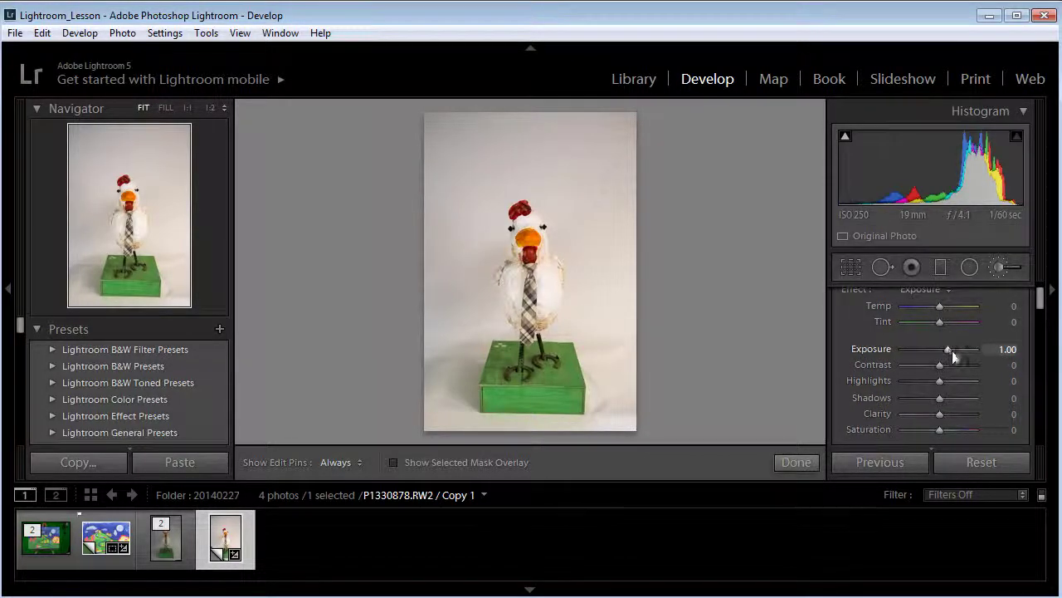
pyautogui.moveTo(948, 349); pyautogui.dragTo(965, 350)
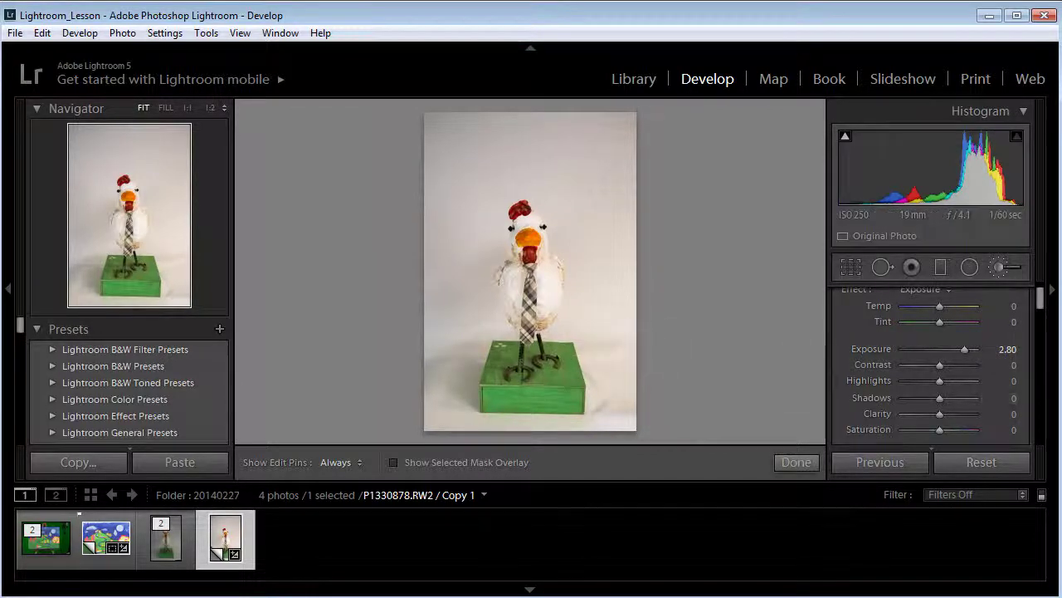
pyautogui.moveTo(1043, 293); pyautogui.dragTo(1042, 331)
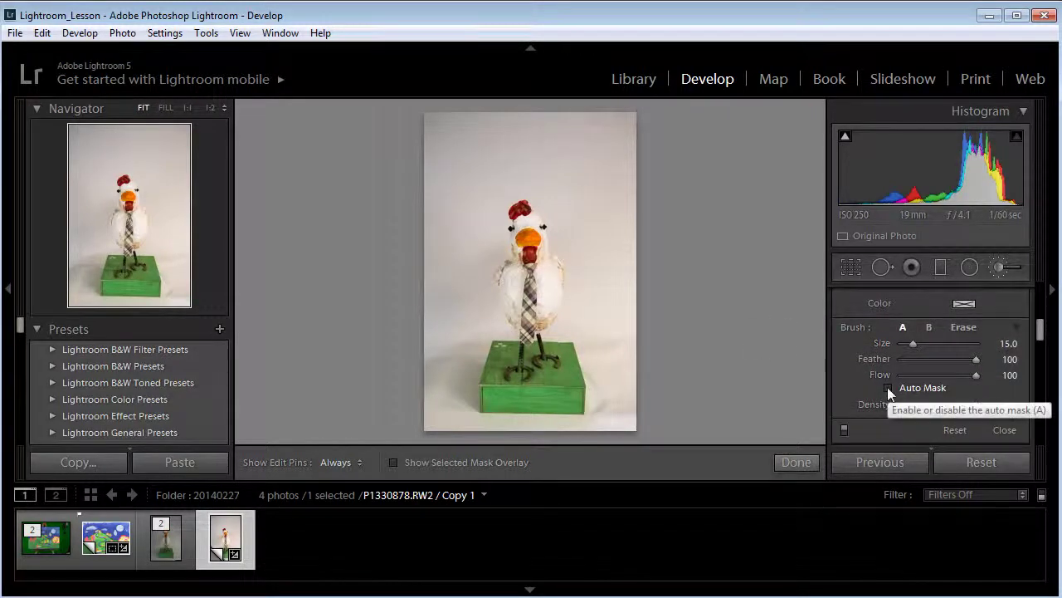
# - Turn on Auto Mask and brush the backdrop along the photo's right edge
pyautogui.click(888, 387)
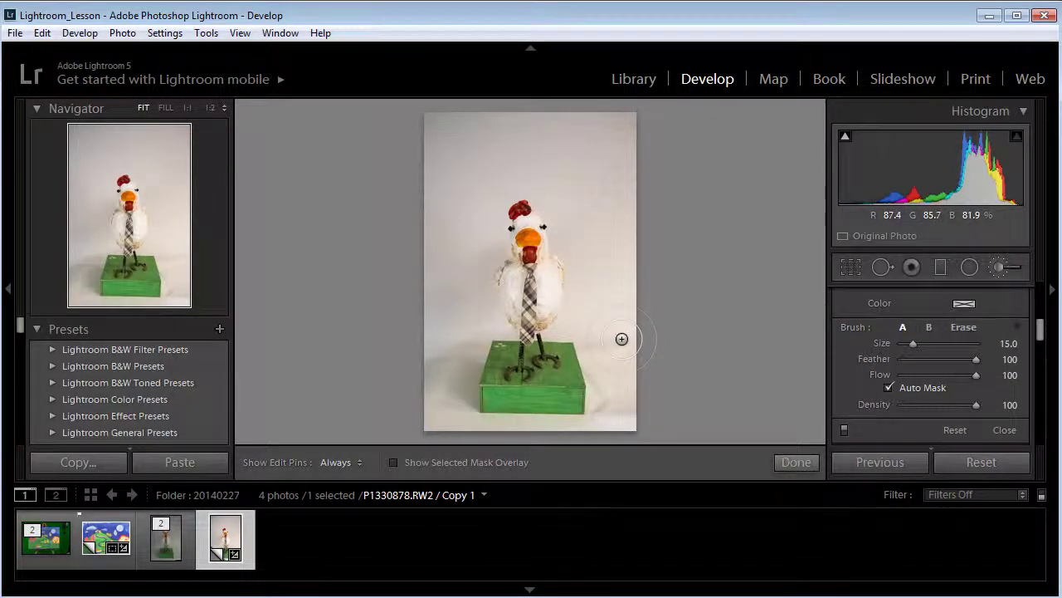
pyautogui.press('h')
pyautogui.moveTo(621, 339)
pyautogui.mouseDown()
pyautogui.moveTo(623, 418)
pyautogui.moveTo(608, 349)
pyautogui.moveTo(643, 303)
pyautogui.mouseUp()
pyautogui.press('h')
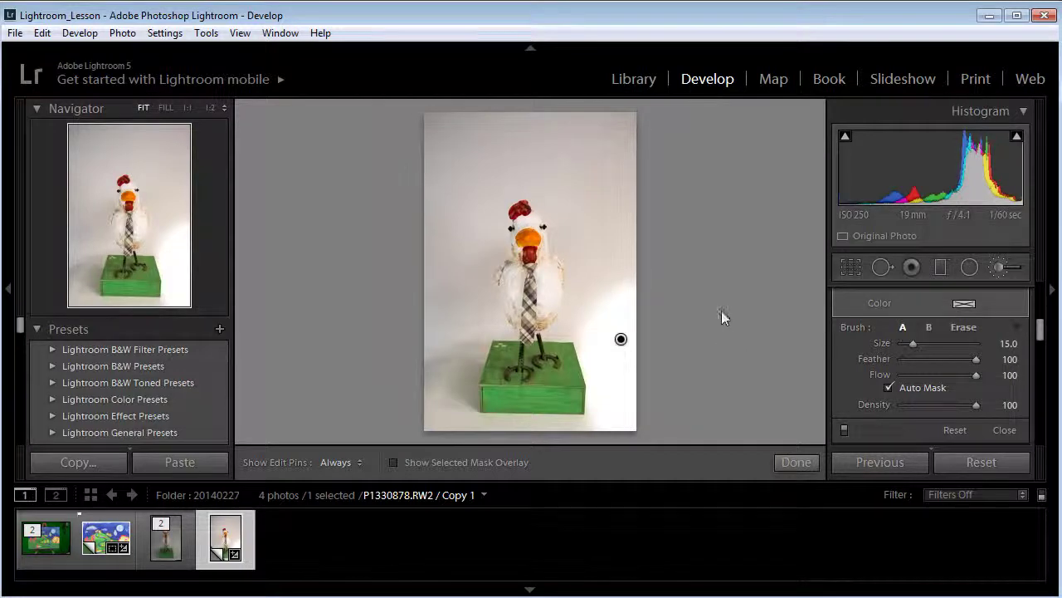
# - Tune the brushed area to Exposure 0.60 with Shadows lifted to 100
pyautogui.moveTo(1044, 339); pyautogui.dragTo(1046, 298)
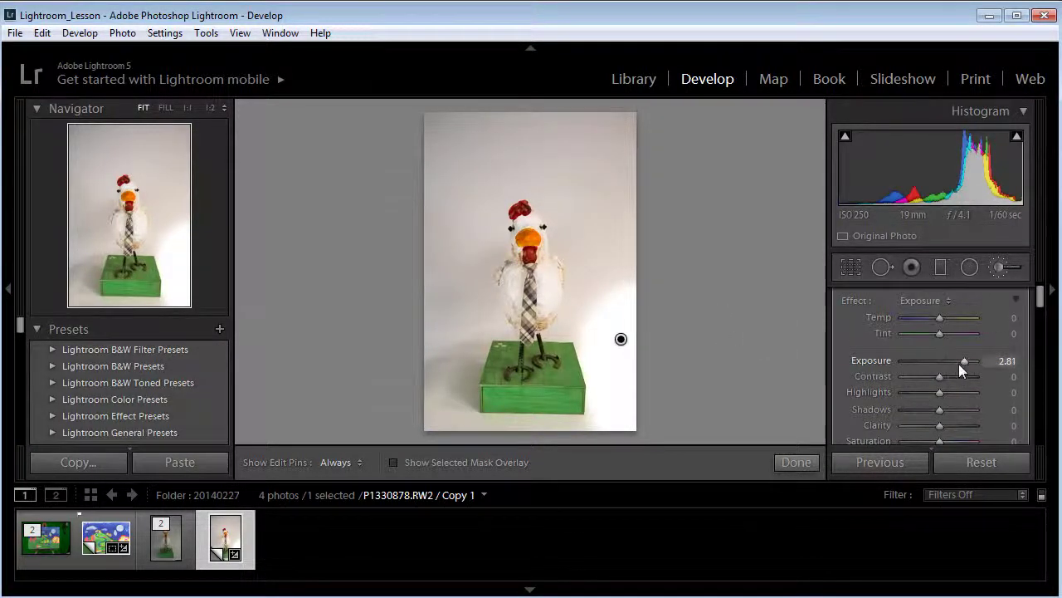
pyautogui.moveTo(958, 363); pyautogui.dragTo(950, 362)
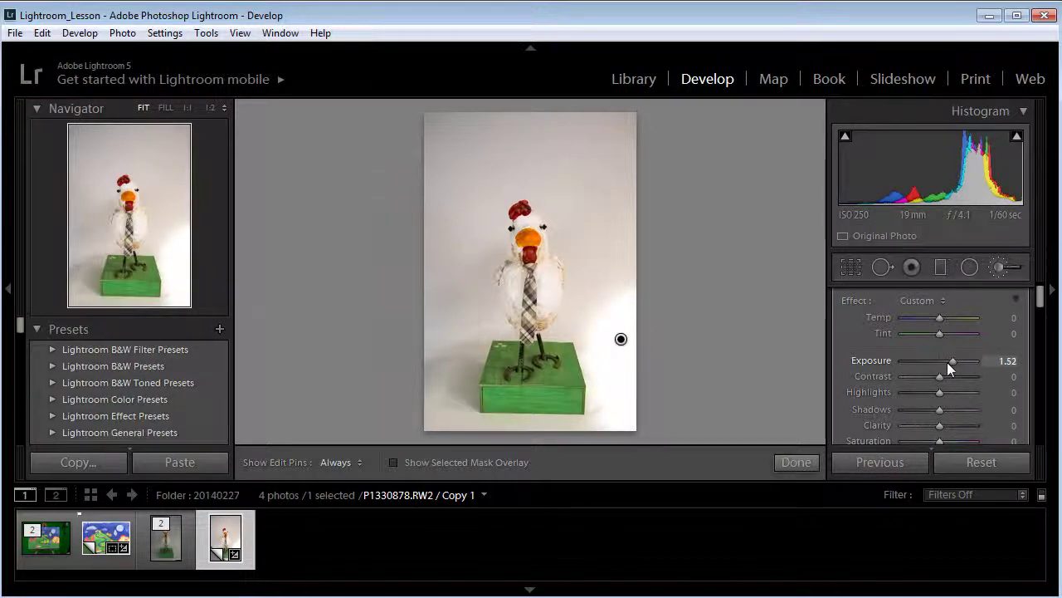
pyautogui.moveTo(947, 361); pyautogui.dragTo(944, 361)
pyautogui.scroll(-3, 947, 421)
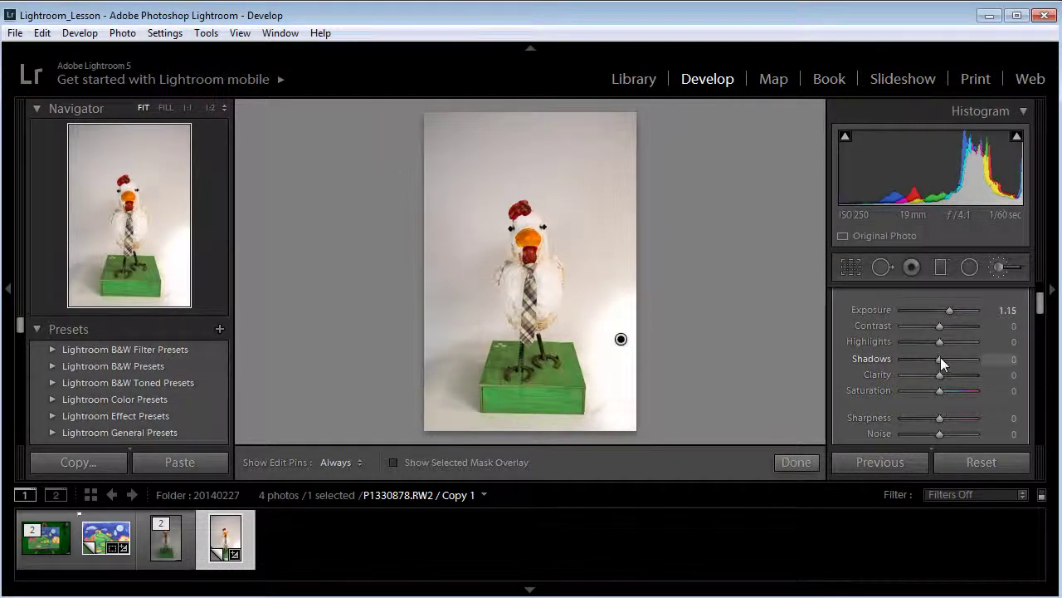
pyautogui.moveTo(940, 359); pyautogui.dragTo(981, 359)
pyautogui.moveTo(951, 310); pyautogui.dragTo(945, 309)
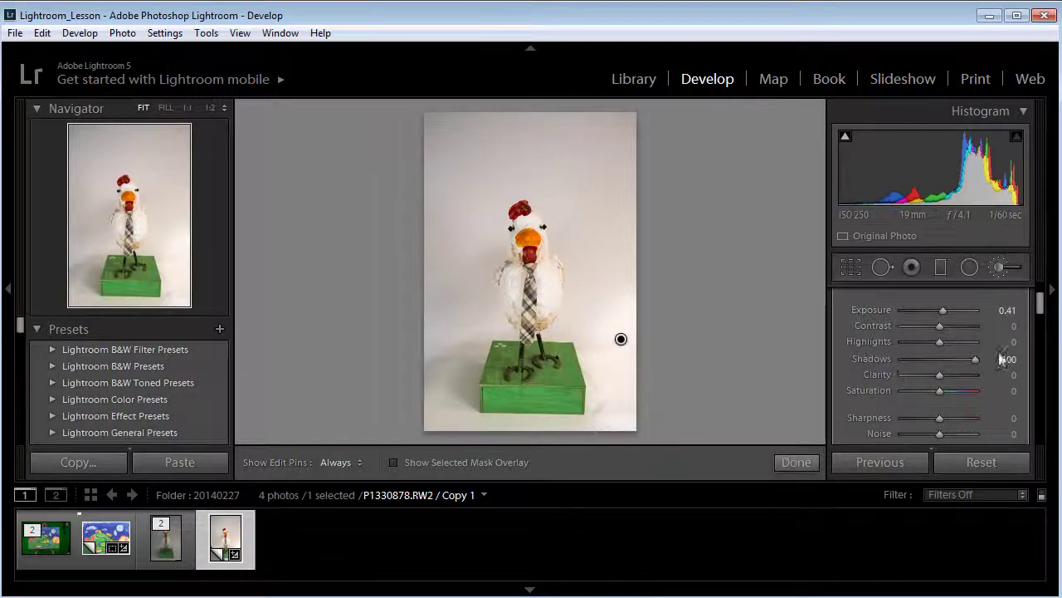
pyautogui.moveTo(943, 312); pyautogui.dragTo(945, 312)
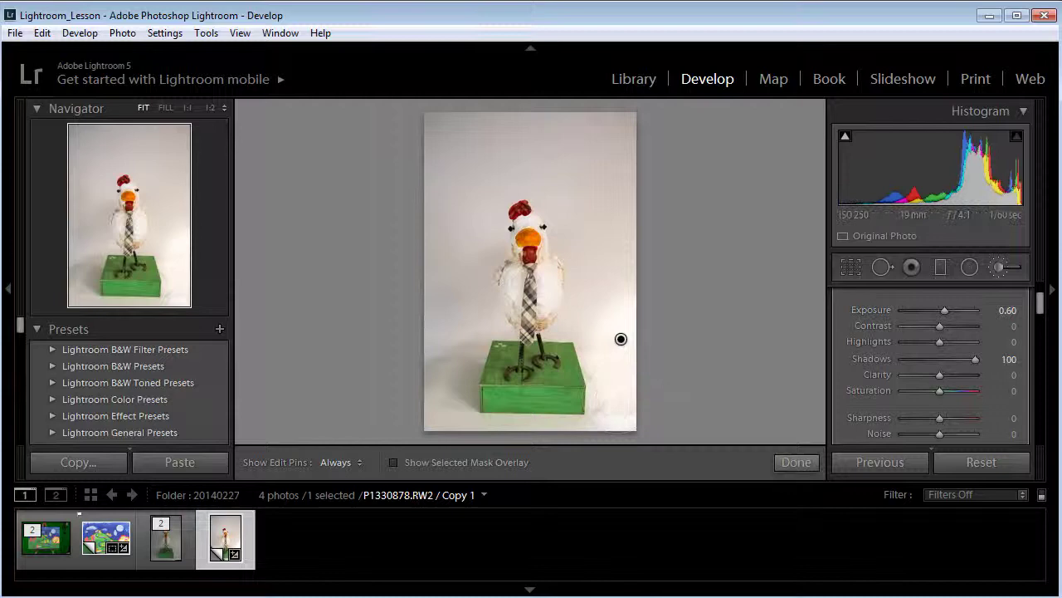
pyautogui.moveTo(1042, 313); pyautogui.dragTo(1044, 304)
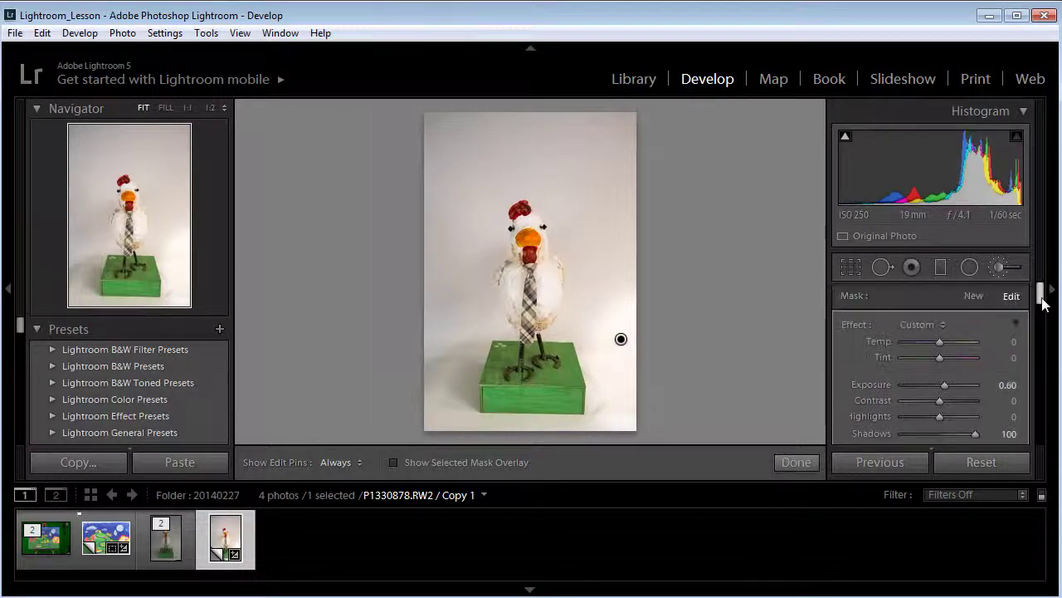
# - Start a new brush mask on the backdrop's bottom-right corner with Contrast −13
pyautogui.click(974, 296)
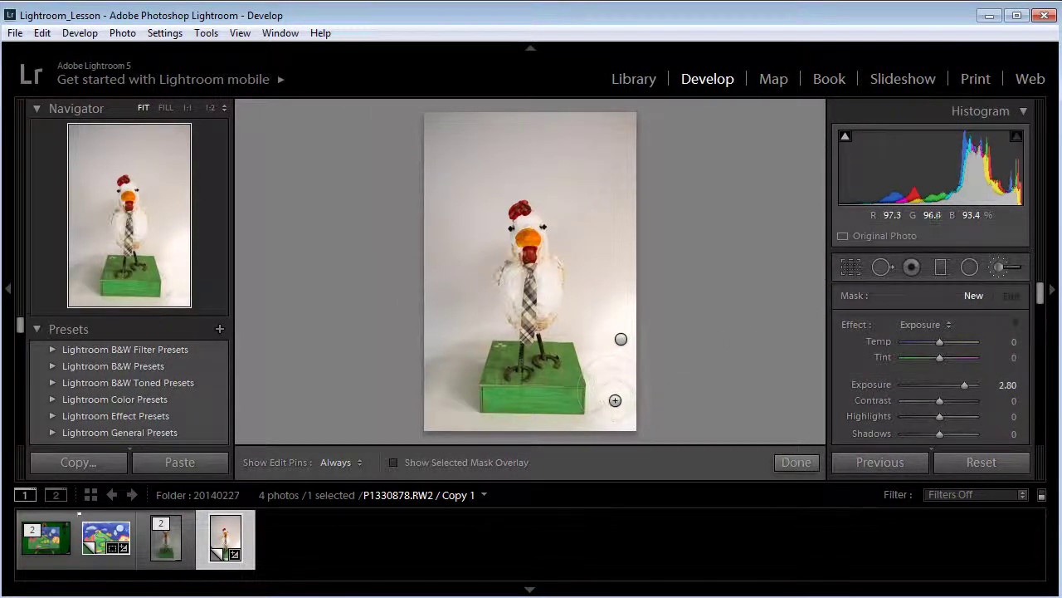
pyautogui.click(614, 402)
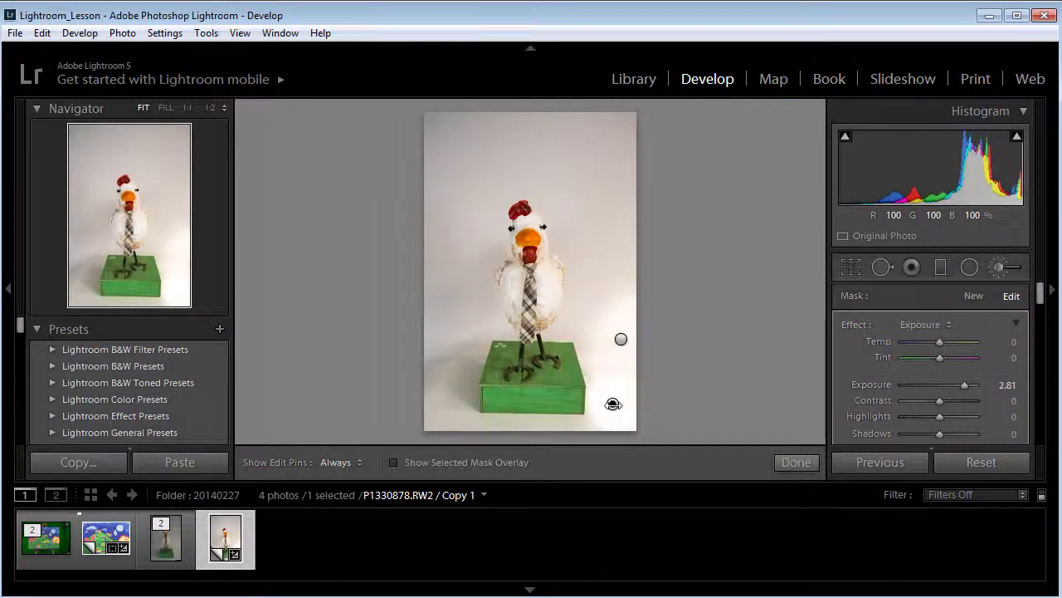
pyautogui.moveTo(613, 404)
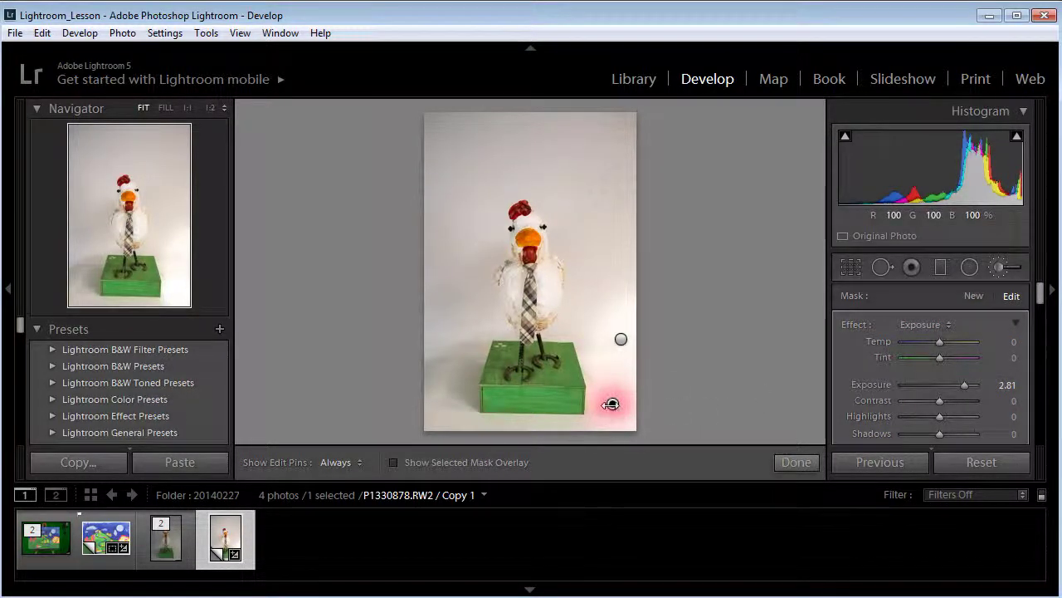
pyautogui.press('h')
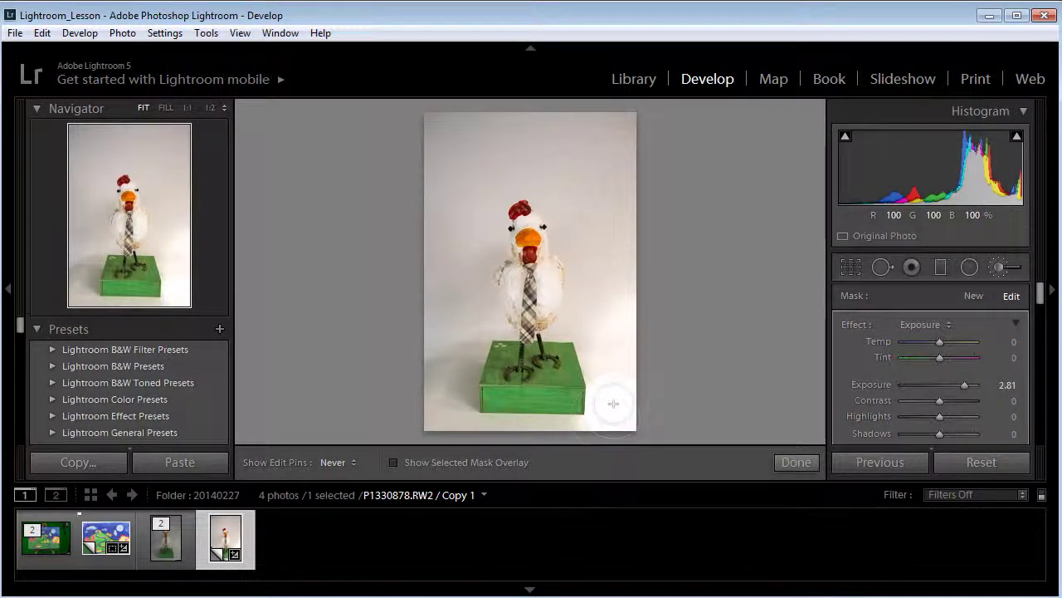
pyautogui.press('h')
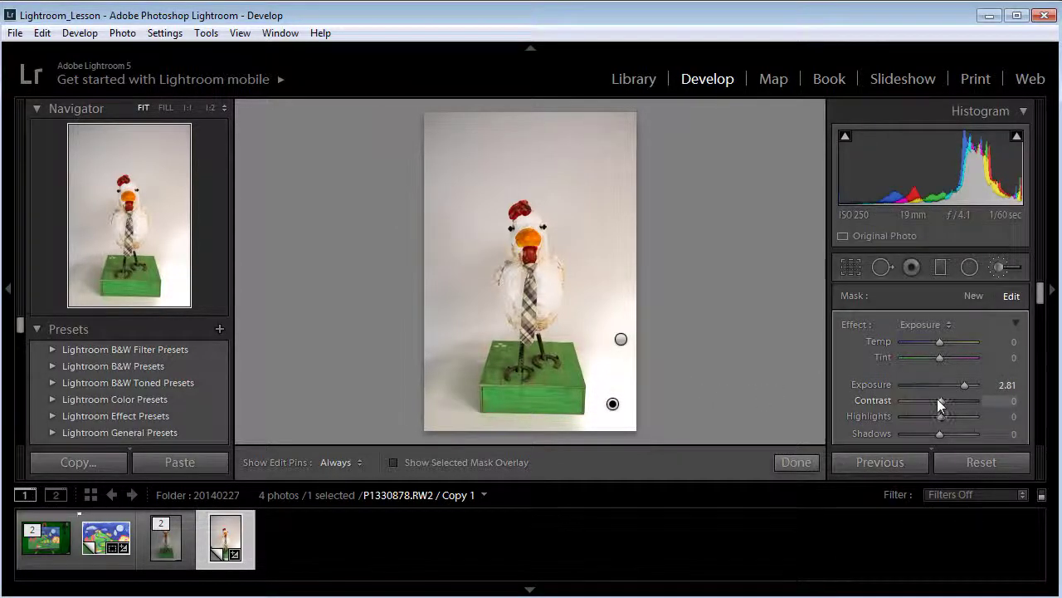
pyautogui.moveTo(939, 404); pyautogui.dragTo(911, 402)
pyautogui.click(934, 401)
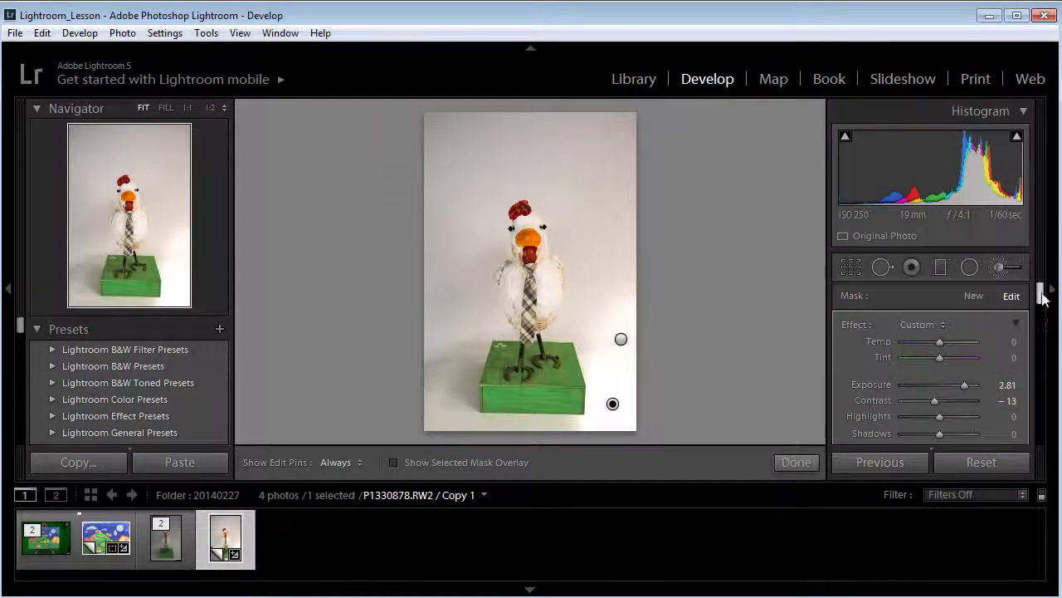
pyautogui.moveTo(1044, 298); pyautogui.dragTo(1043, 314)
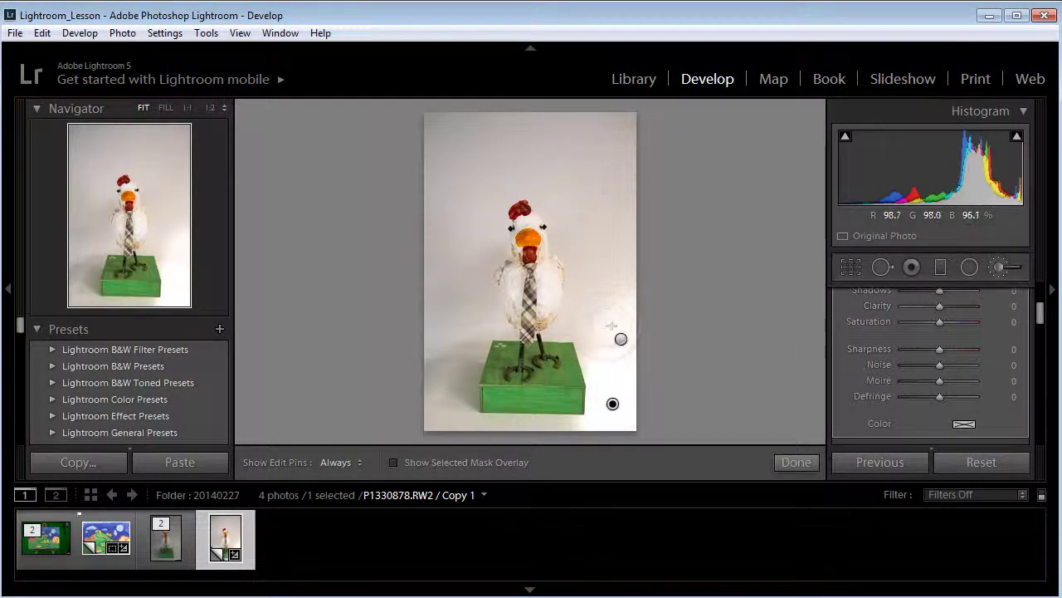
# - Extend the brush up the right side and lower its Exposure to 0.60
pyautogui.press('h')
pyautogui.moveTo(617, 337)
pyautogui.mouseDown()
pyautogui.moveTo(641, 245)
pyautogui.moveTo(626, 271)
pyautogui.moveTo(623, 360)
pyautogui.moveTo(633, 289)
pyautogui.moveTo(670, 199)
pyautogui.mouseUp()
pyautogui.press('h')
pyautogui.scroll(5, 1041, 301)
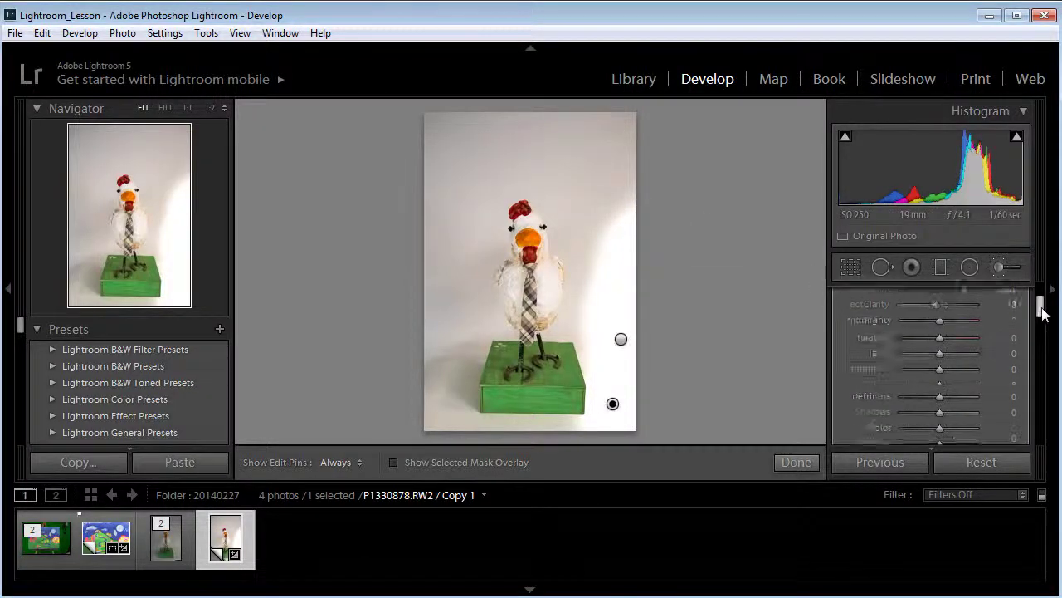
pyautogui.moveTo(965, 385); pyautogui.dragTo(945, 384)
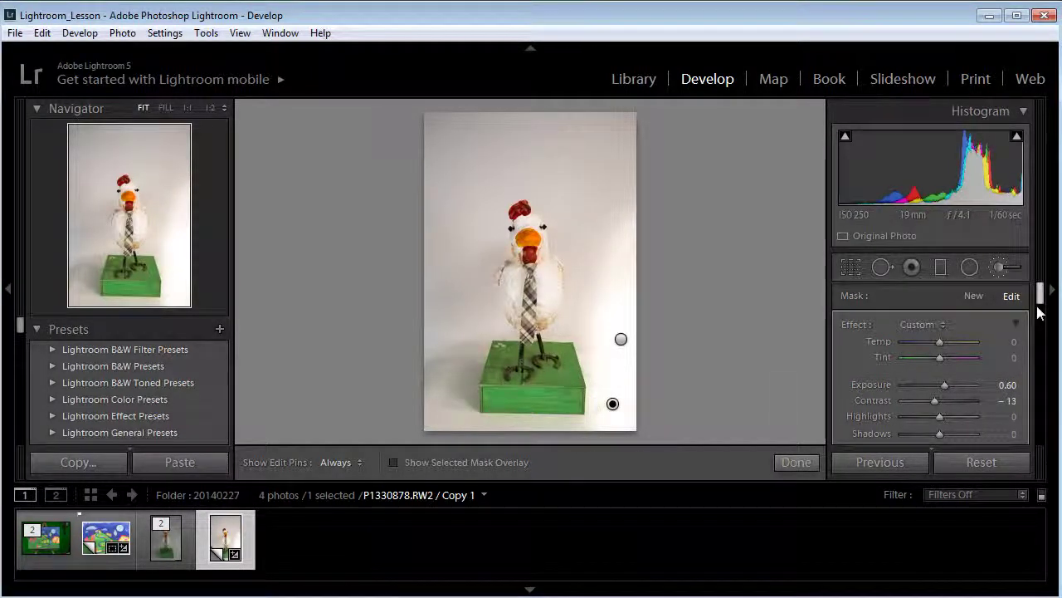
# - Zoom in and heal two spots on the backdrop right of the green box
pyautogui.click(881, 266)
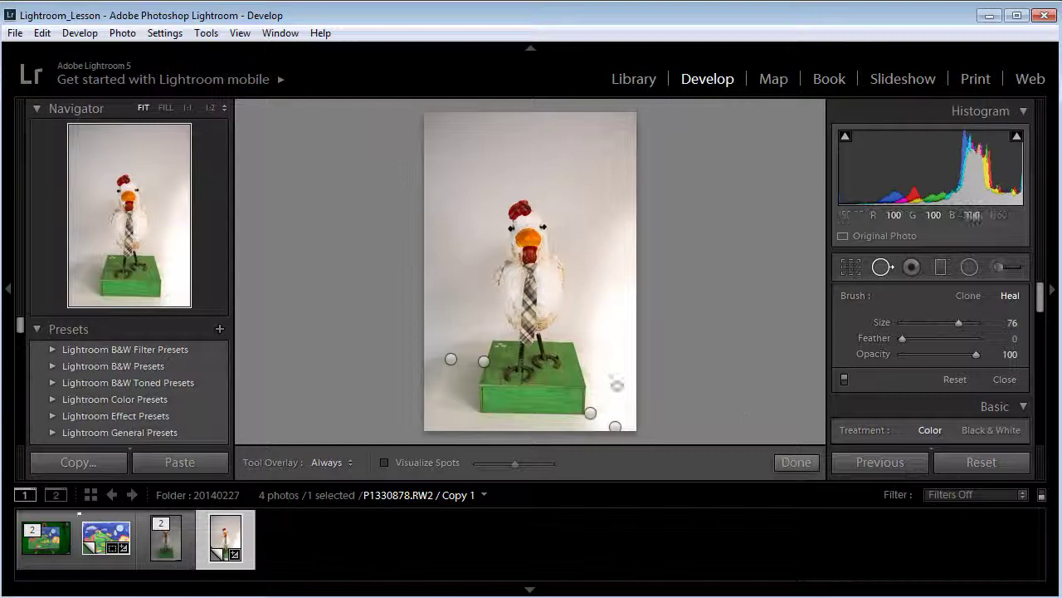
pyautogui.press('z')
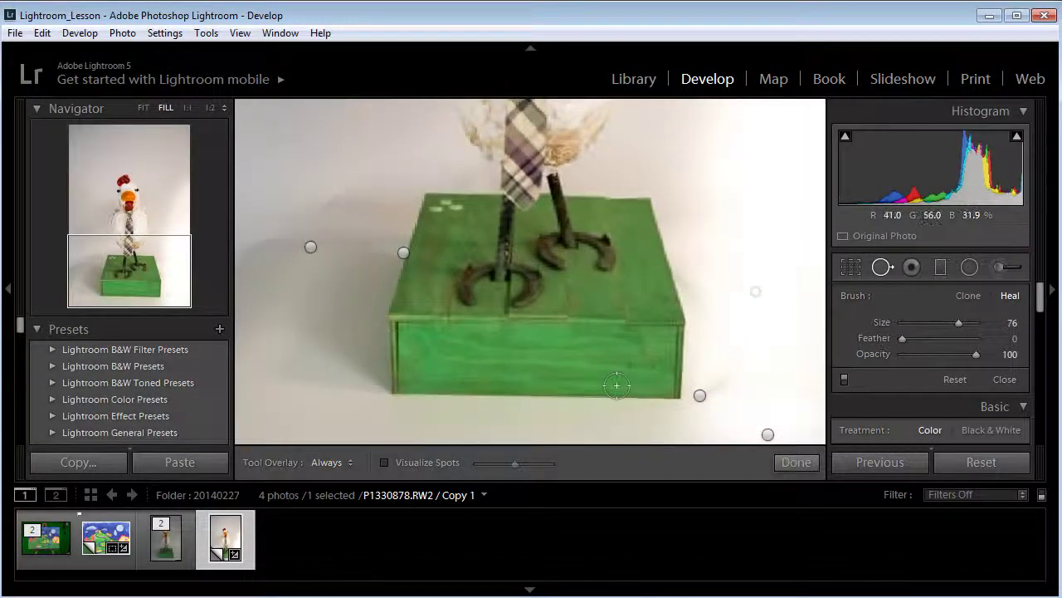
pyautogui.click(722, 381)
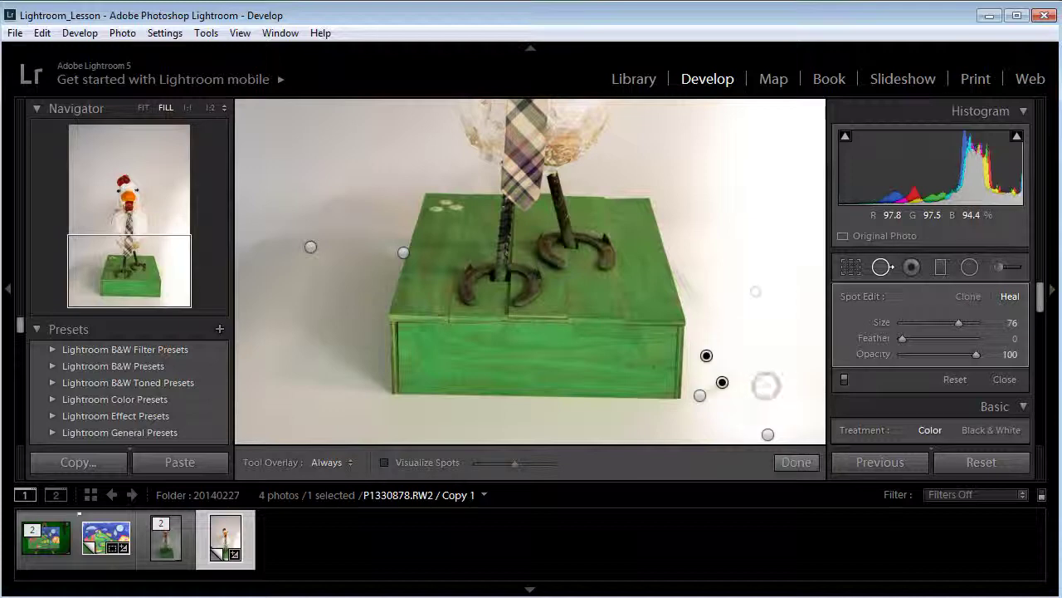
pyautogui.moveTo(706, 356); pyautogui.dragTo(765, 359)
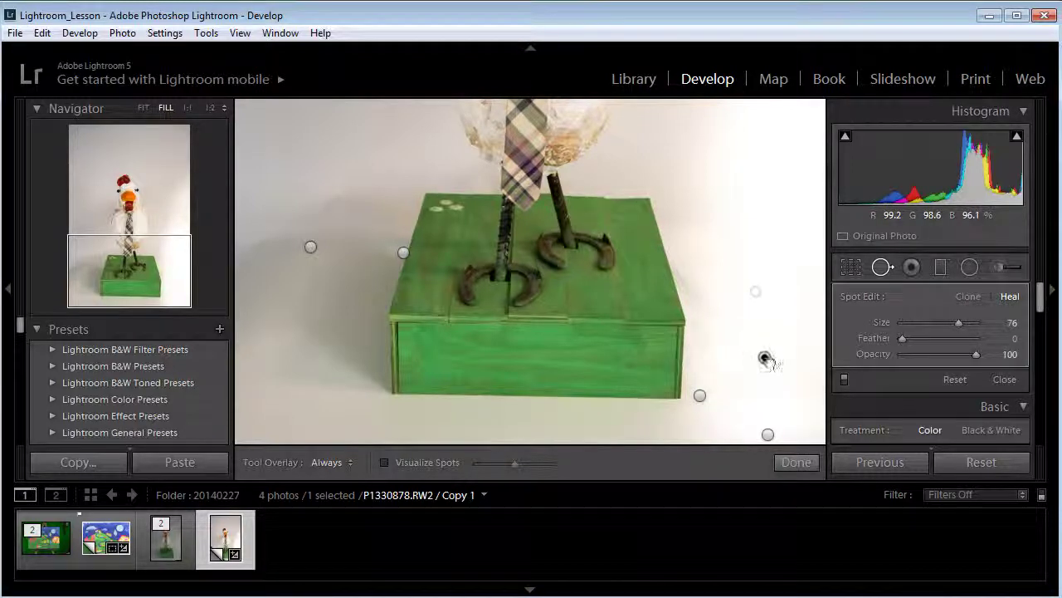
pyautogui.click(776, 369)
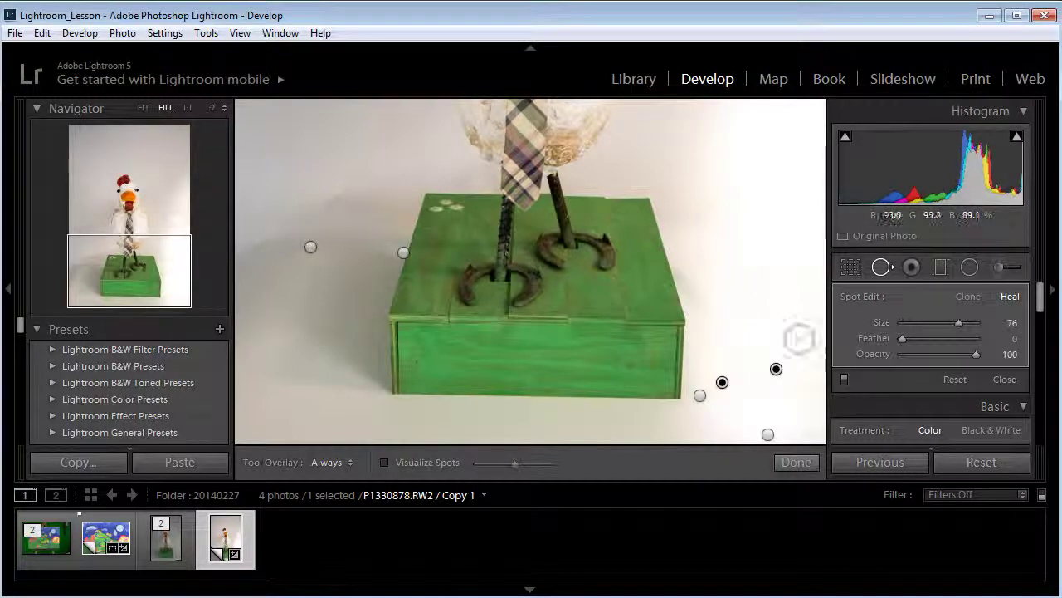
# - Heal two left-backdrop spots from cleaner sources, with Feather 61 on one
pyautogui.click(328, 197)
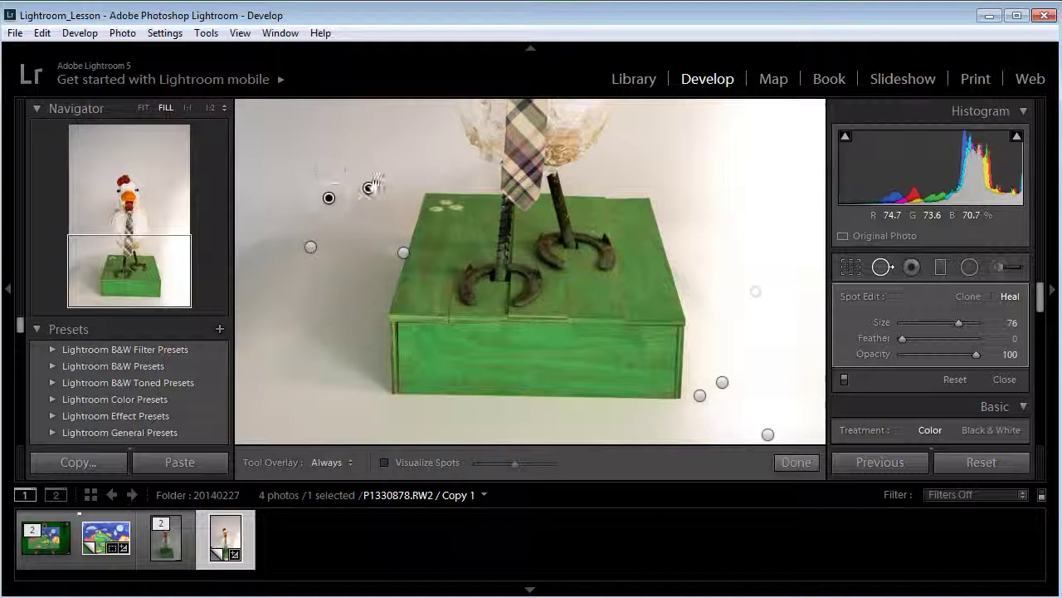
pyautogui.moveTo(375, 184); pyautogui.dragTo(305, 141)
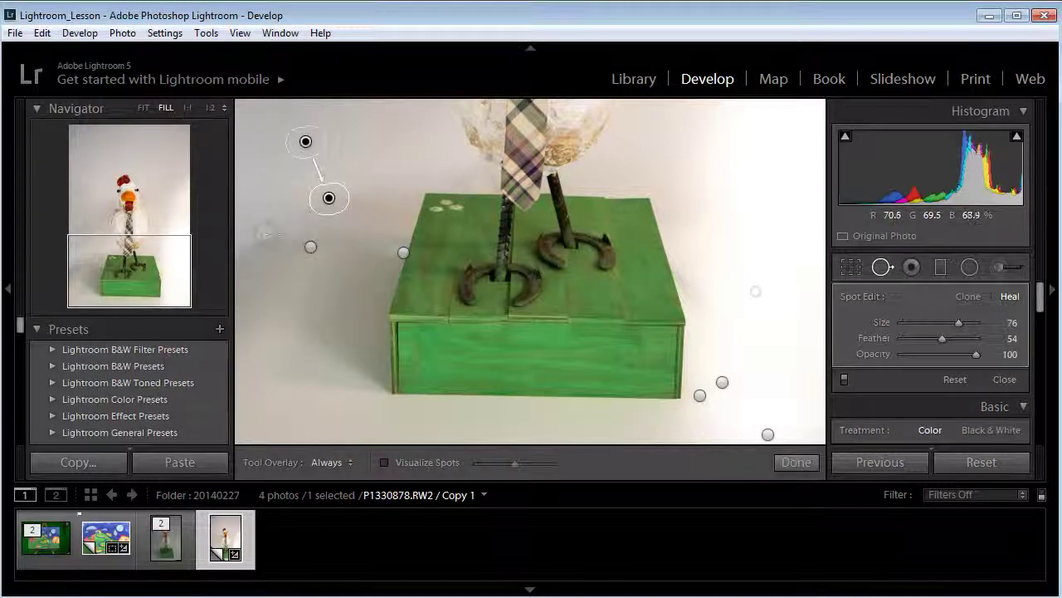
pyautogui.click(253, 242)
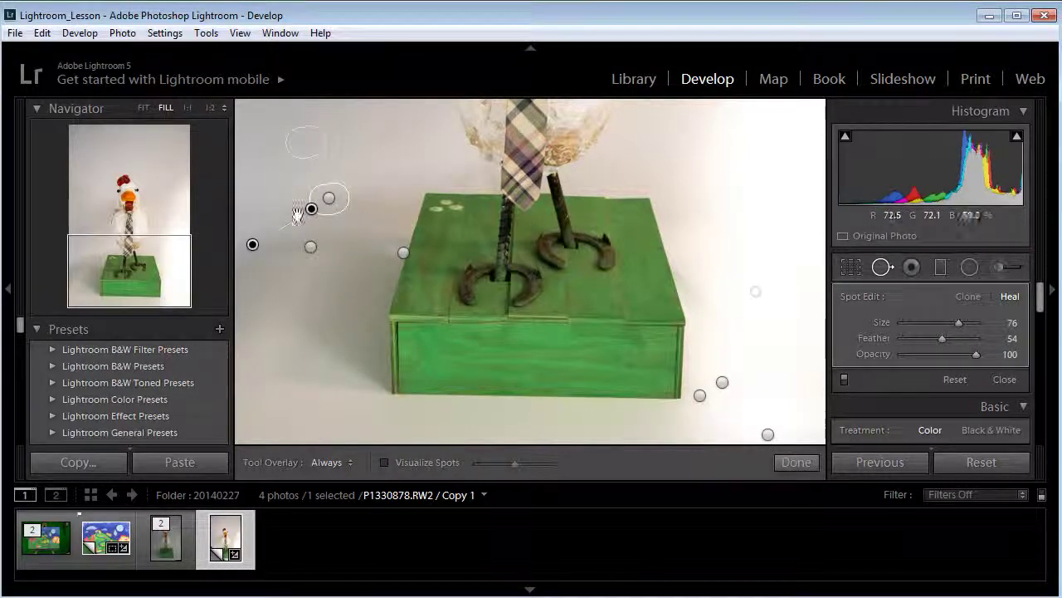
pyautogui.moveTo(312, 208); pyautogui.dragTo(260, 172)
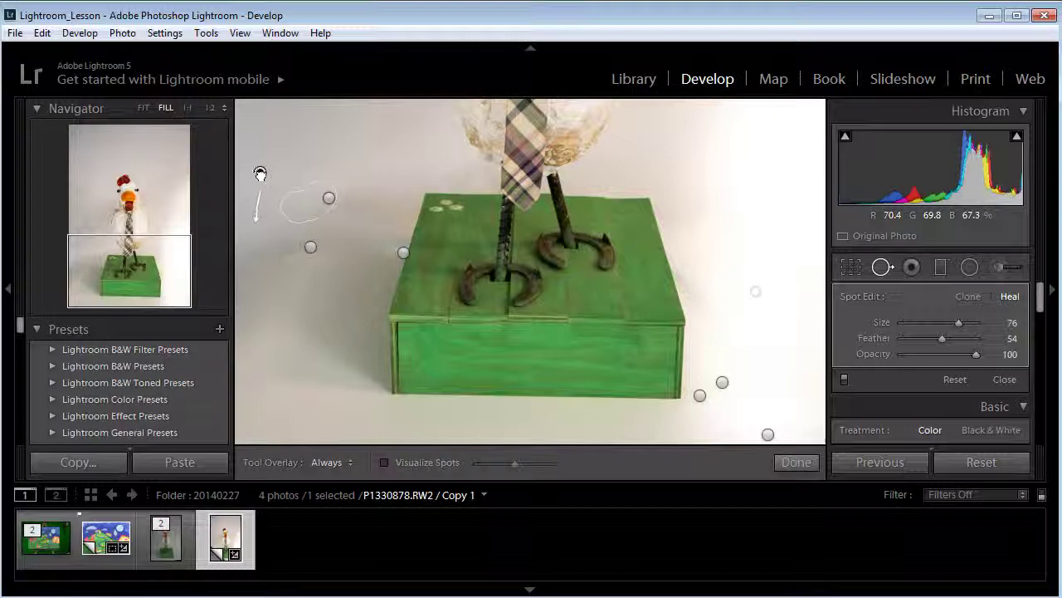
pyautogui.moveTo(943, 339); pyautogui.dragTo(948, 338)
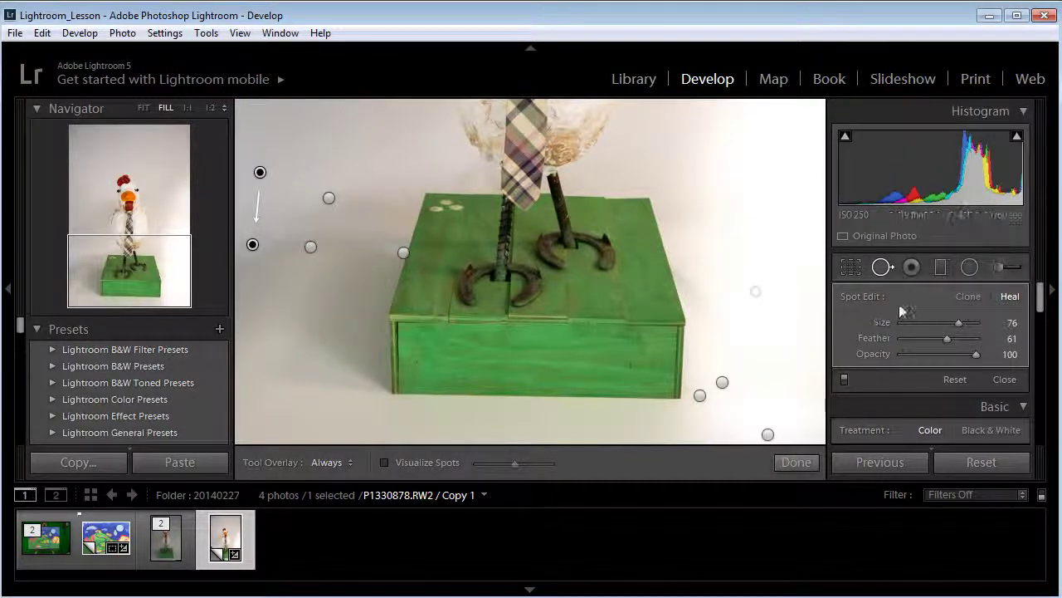
pyautogui.click(882, 269)
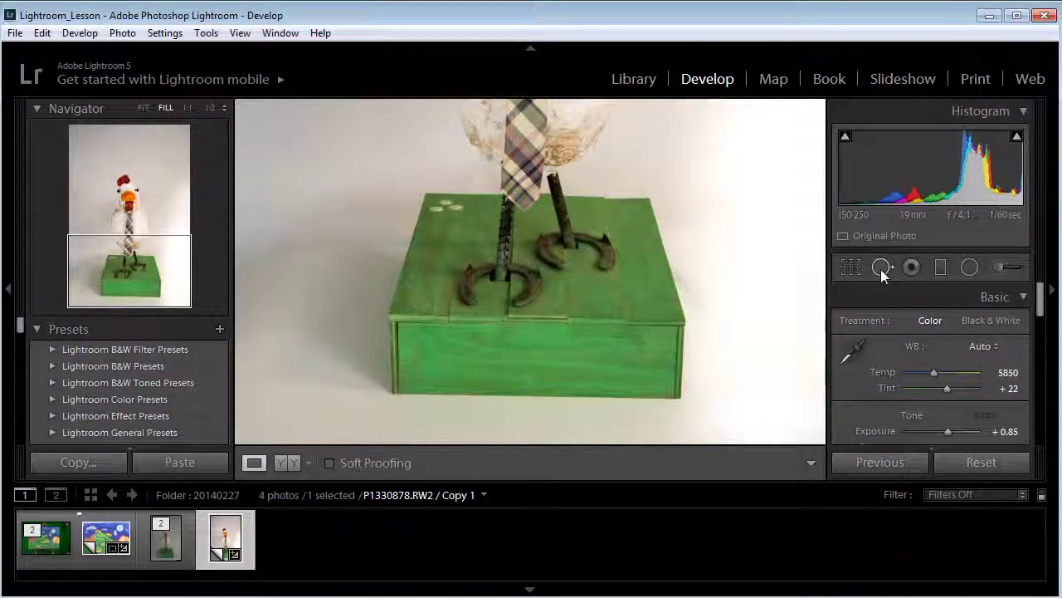
# - Zoom back out with Z so the entire chicken photo fits the view
pyautogui.press('z')
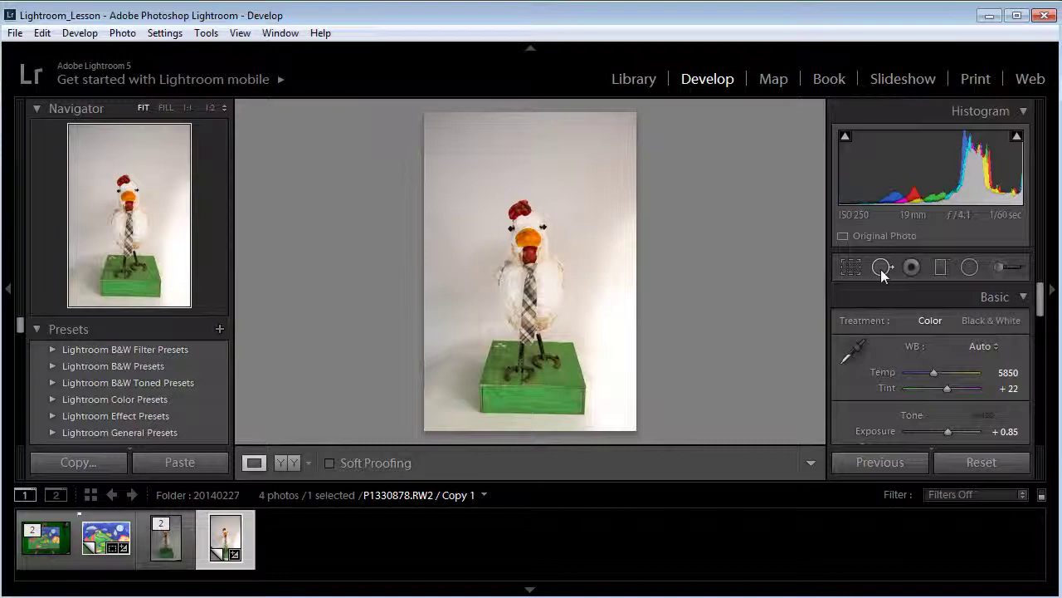